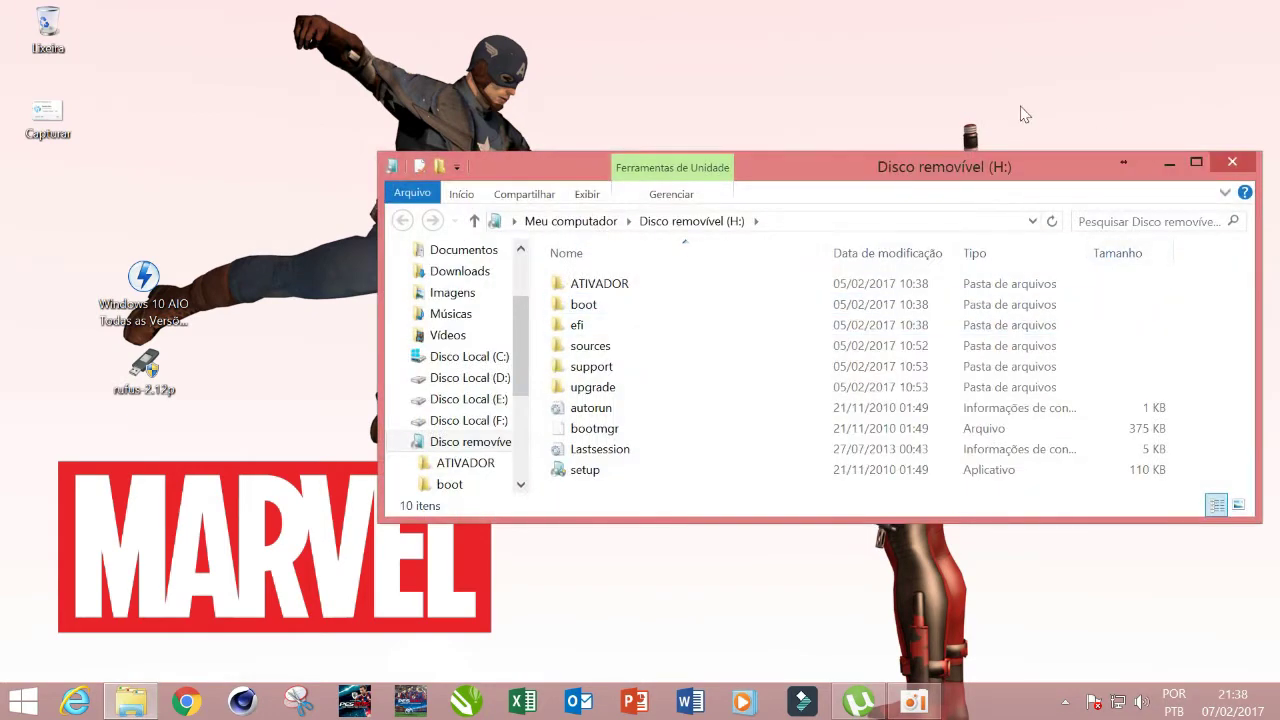
Examine the existing files on removable disk H: in the maximized window, and minimize it to the desktop.
double_click(989, 177)
drag(805, 525, 242, 66)
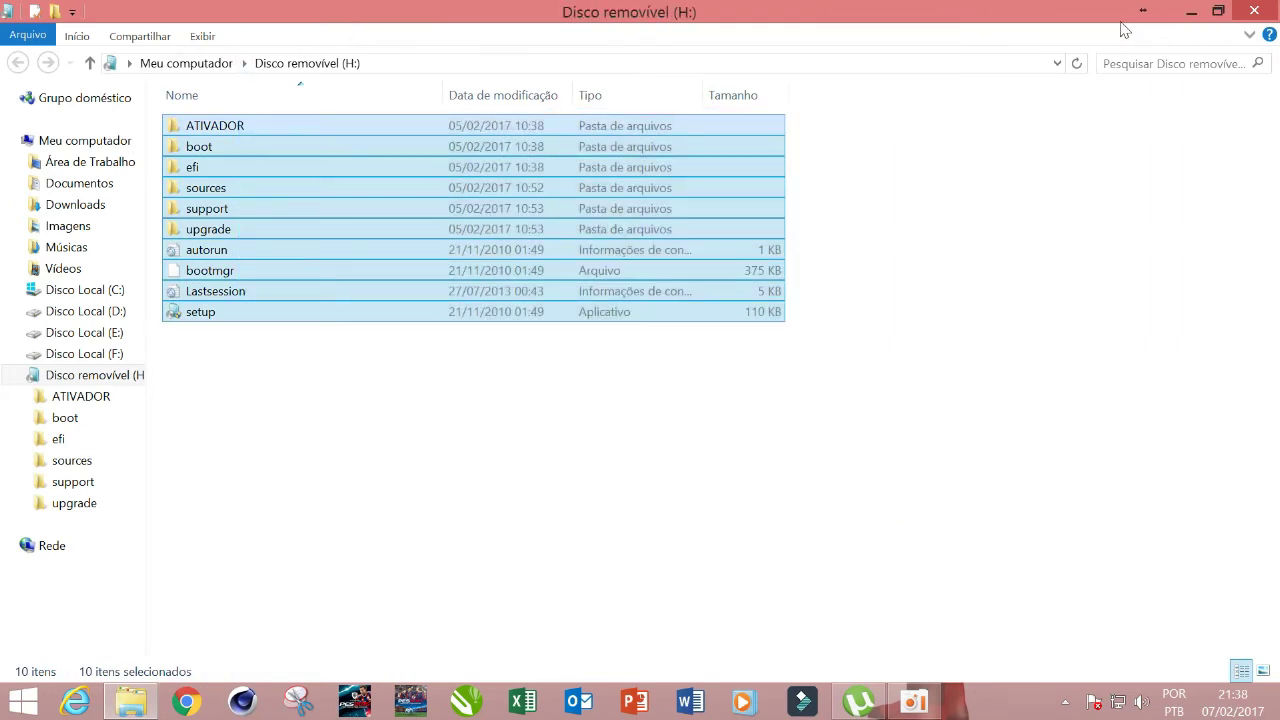
click(1191, 11)
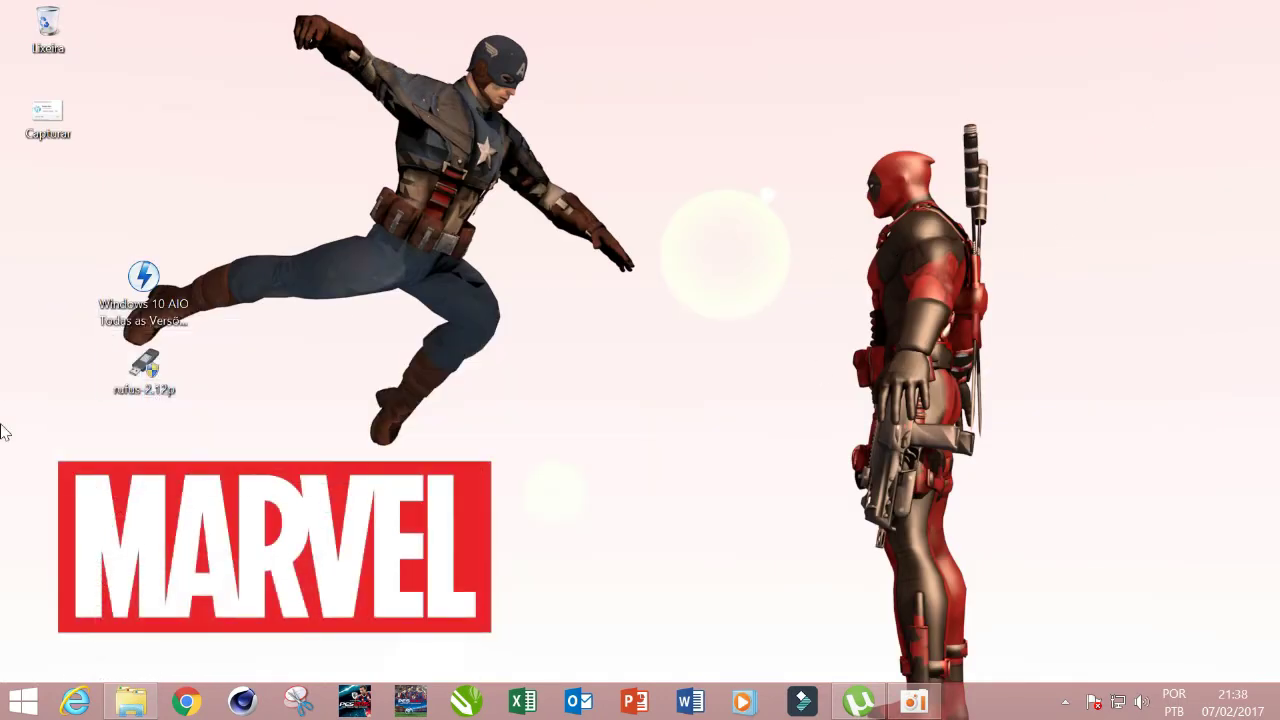
Launch rufus-2.12p from the desktop and allow it to look for updates on the Internet.
drag(140, 372, 310, 300)
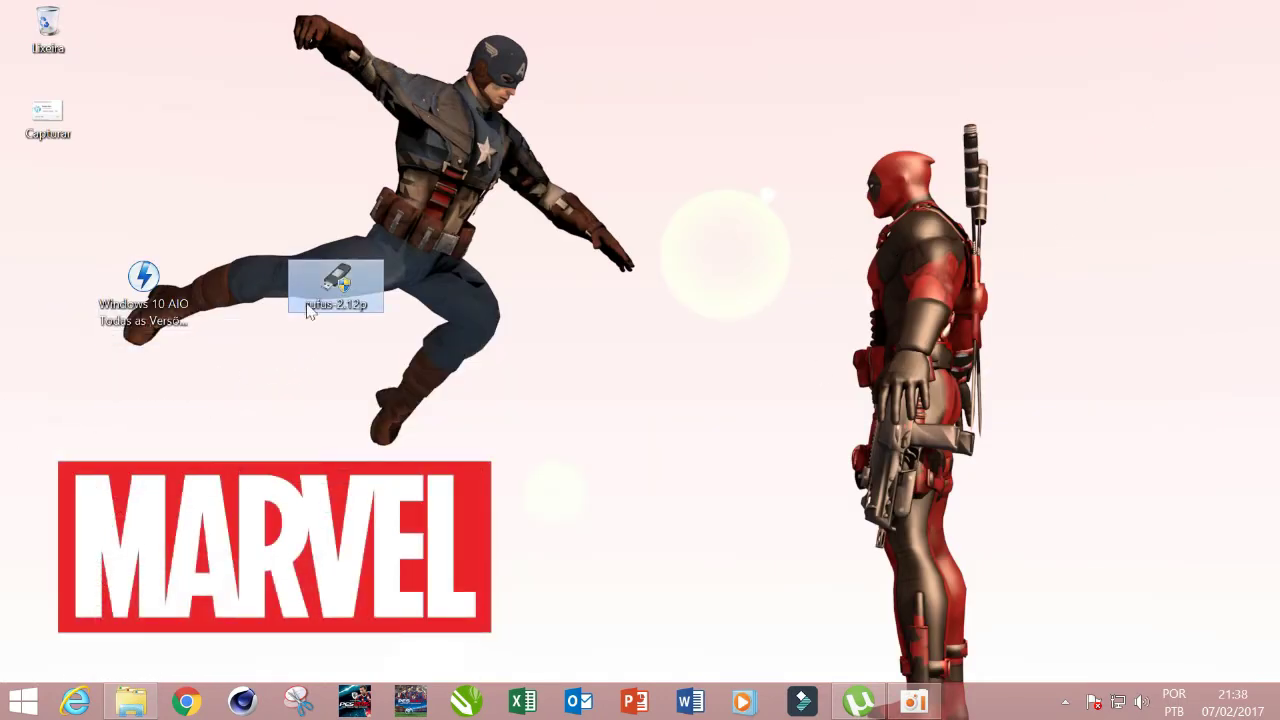
double_click(341, 304)
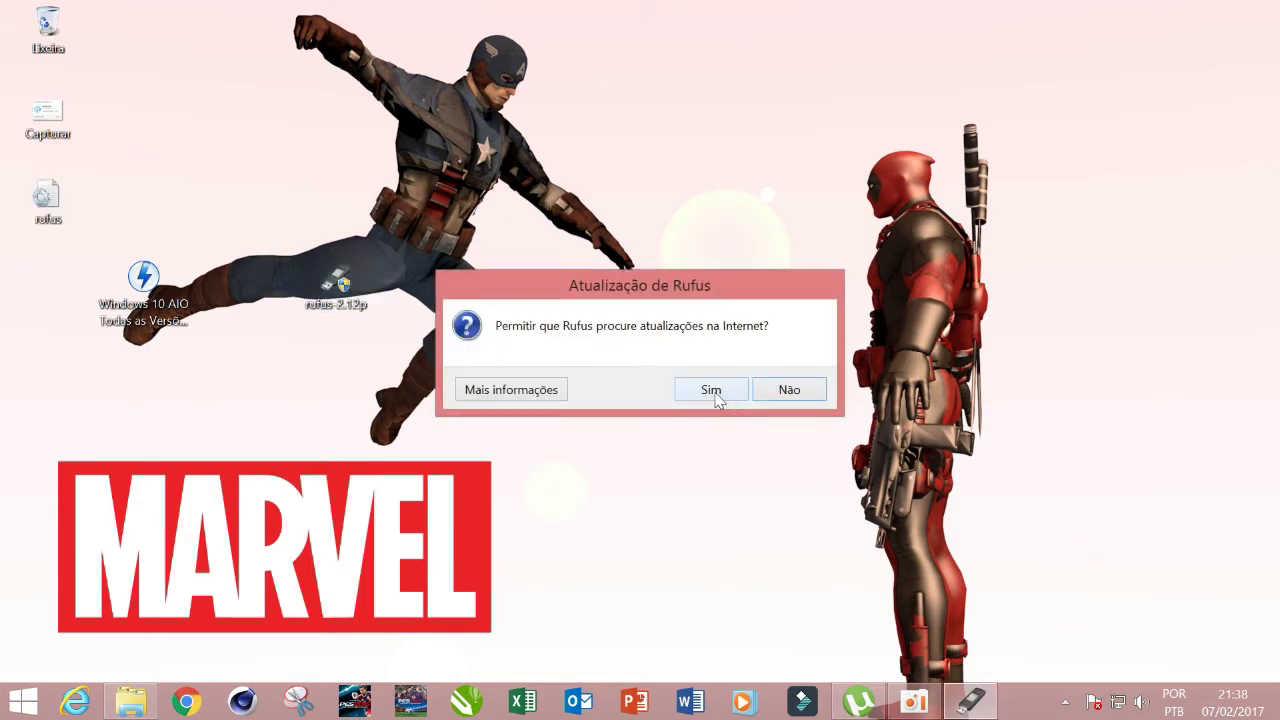
click(715, 394)
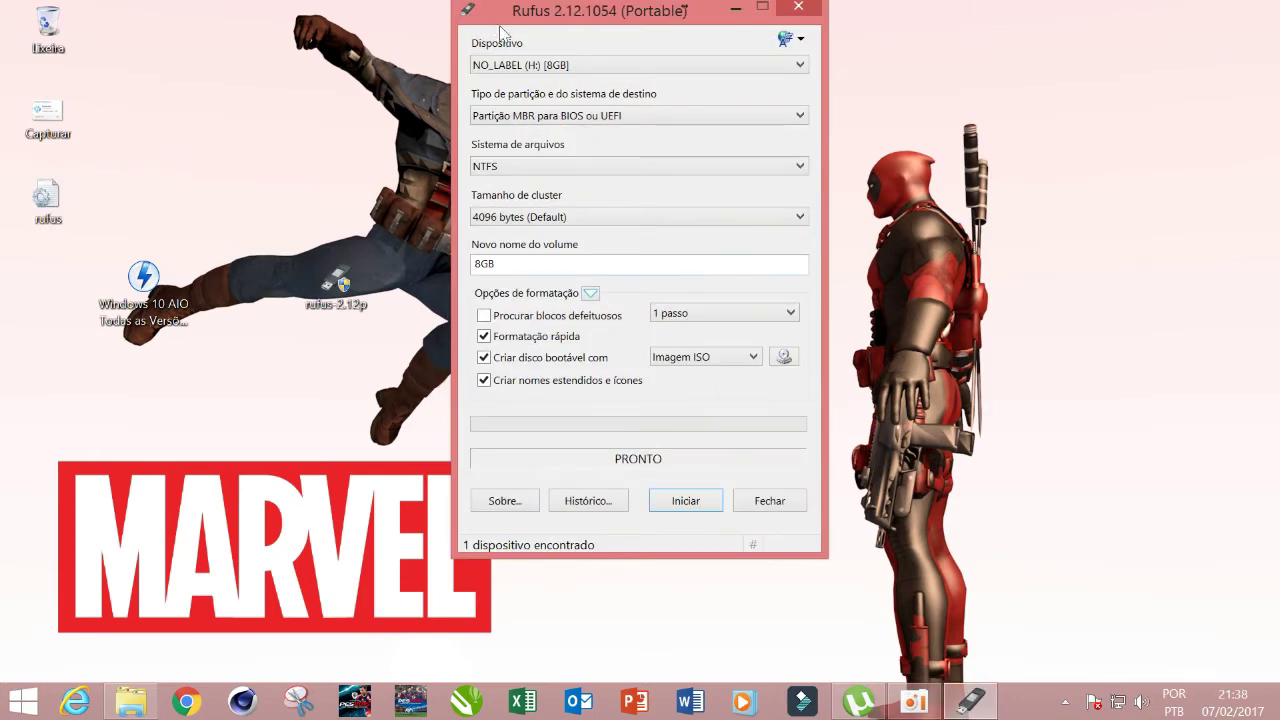
Examine the choices for device, partition scheme and file system, leaving NTFS selected.
click(590, 66)
click(590, 68)
click(606, 117)
click(605, 121)
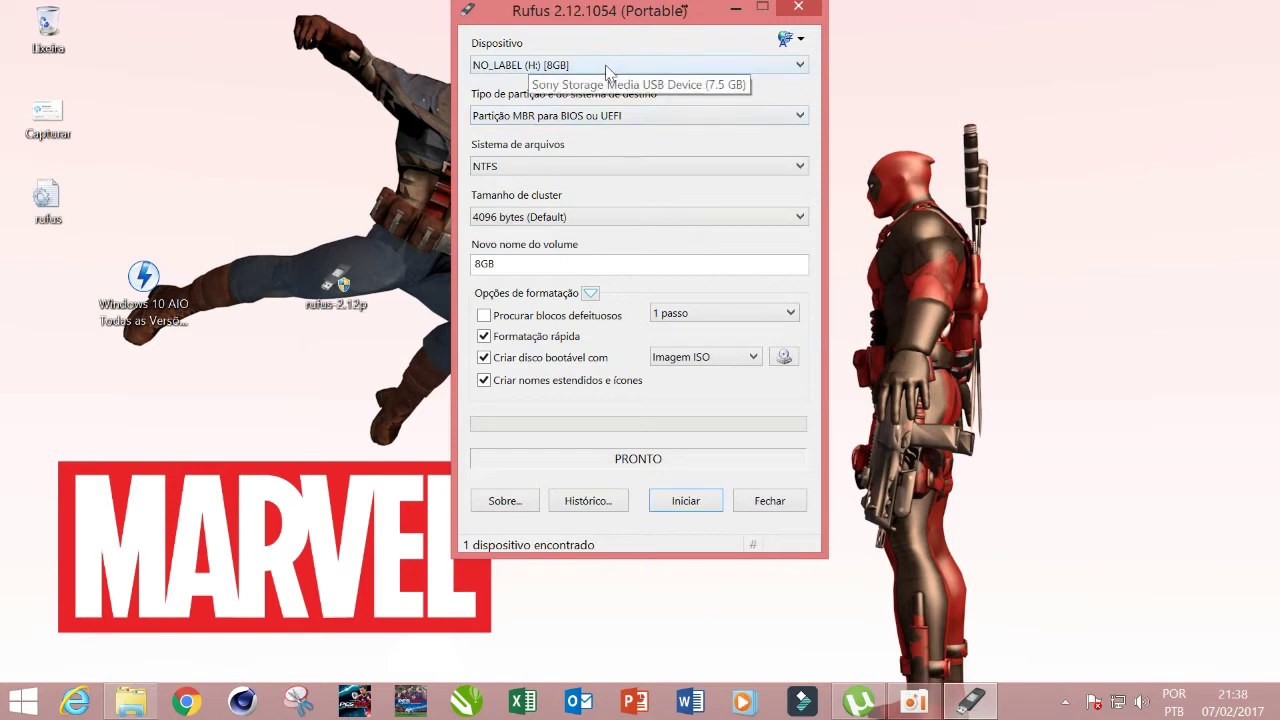
click(635, 166)
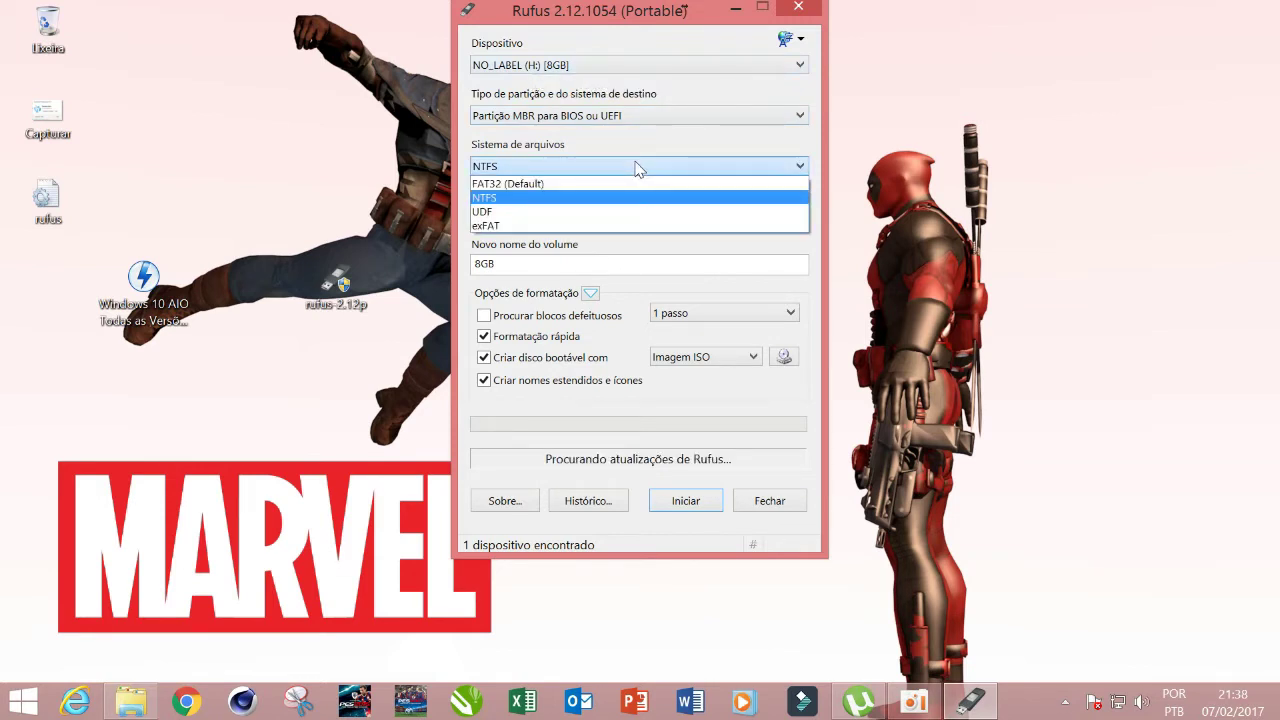
click(637, 166)
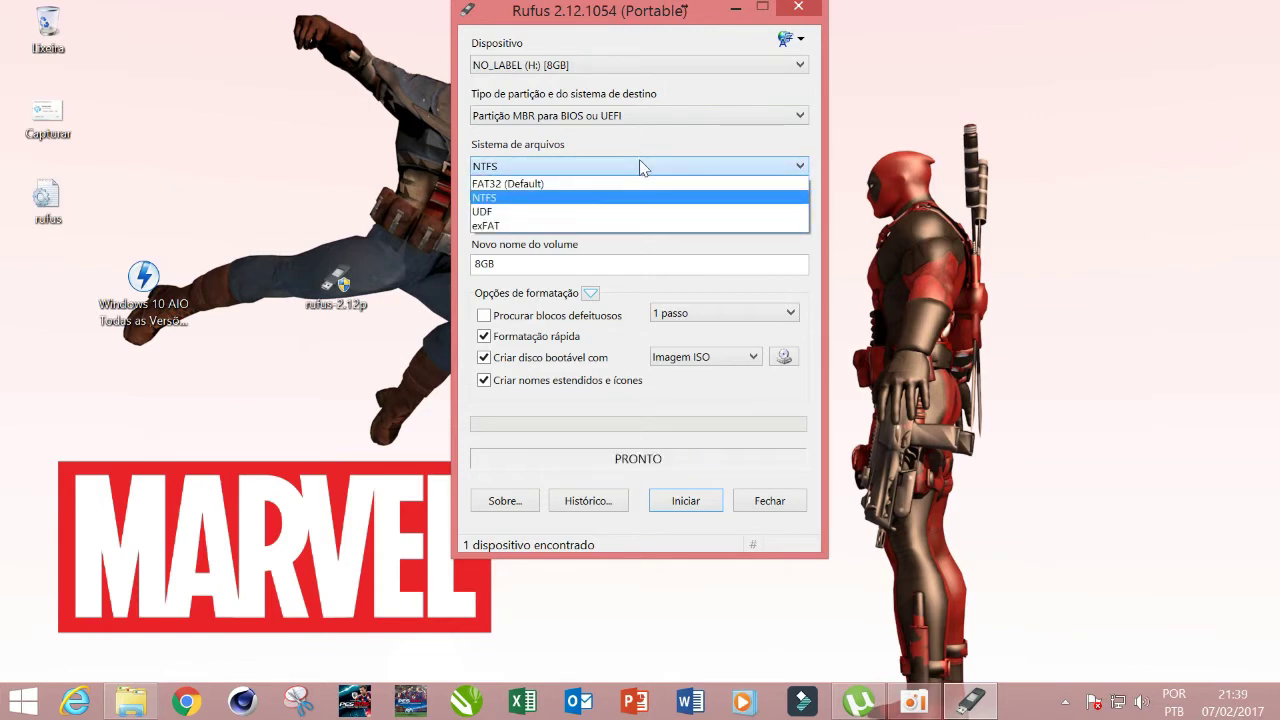
click(639, 166)
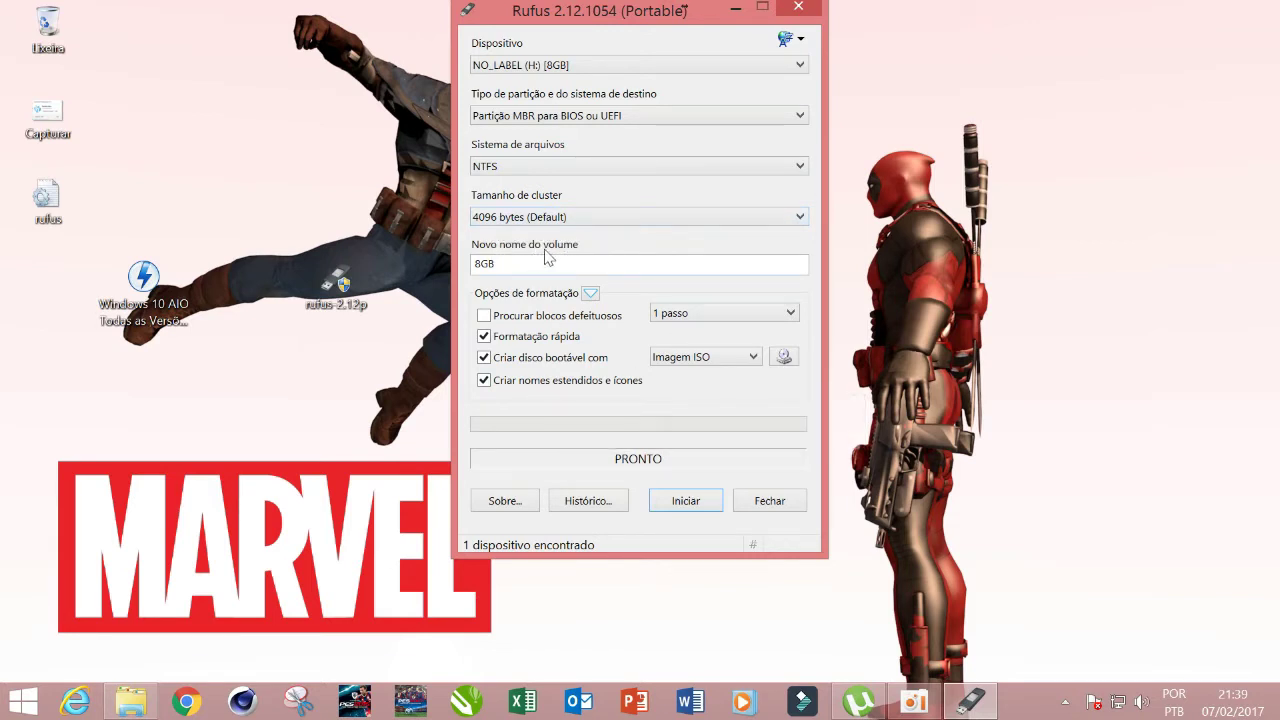
Set the new volume name to Windows 10.
drag(494, 264, 474, 264)
text(Windwos)
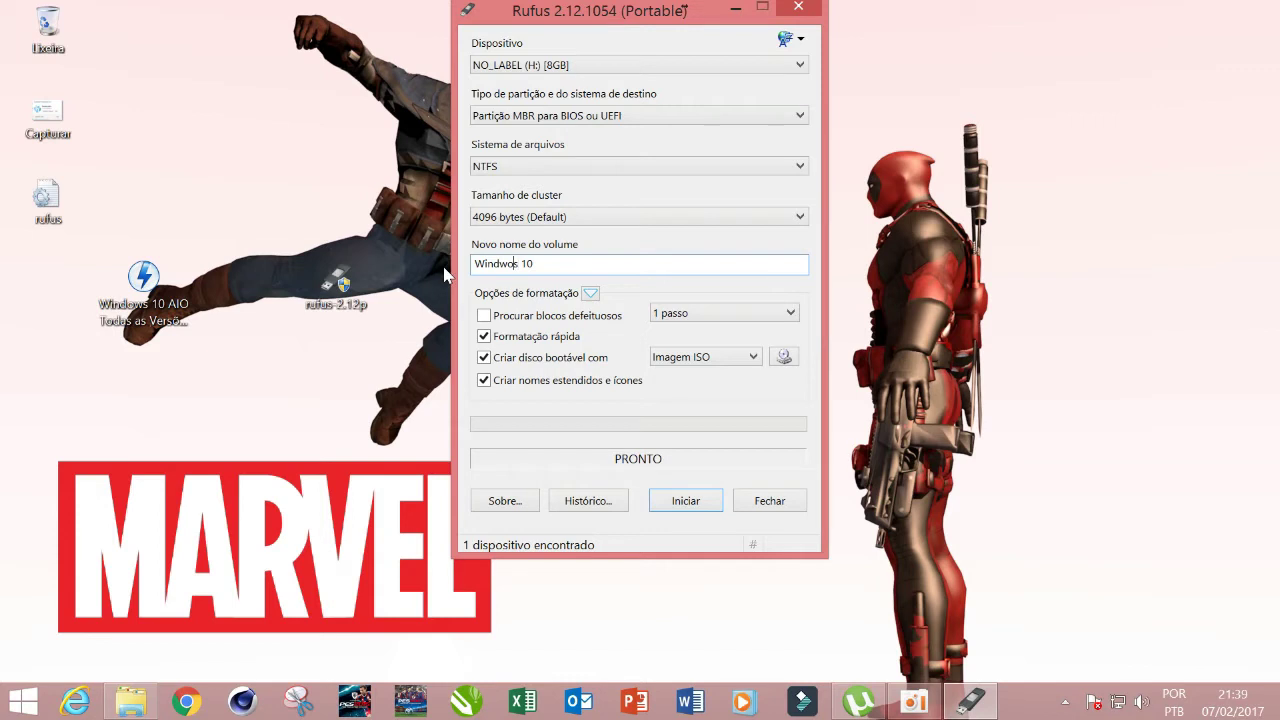
key(BackSpace)
key(BackSpace)
text(ow)
Set the bootable disk source to an ISO image and load the Windows 10 AIO Todas as Versões Home e Pro 32 e 64 Bits PT-BR image.
click(749, 362)
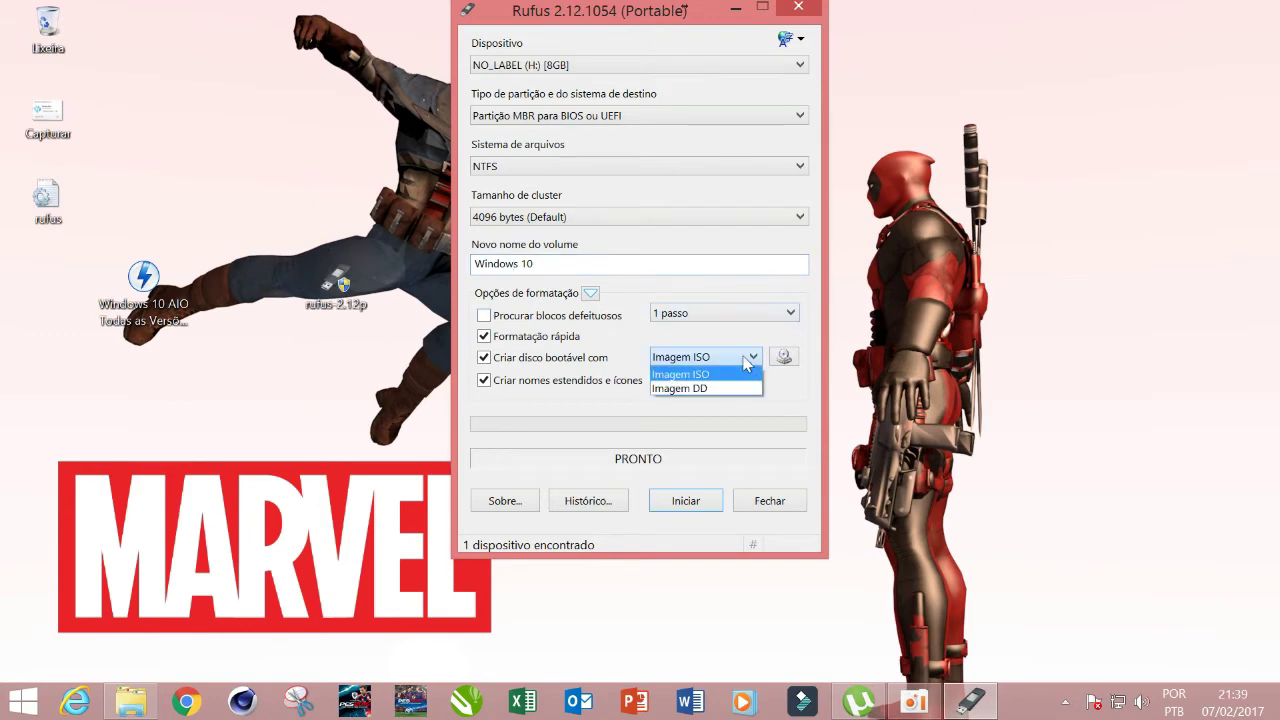
click(726, 374)
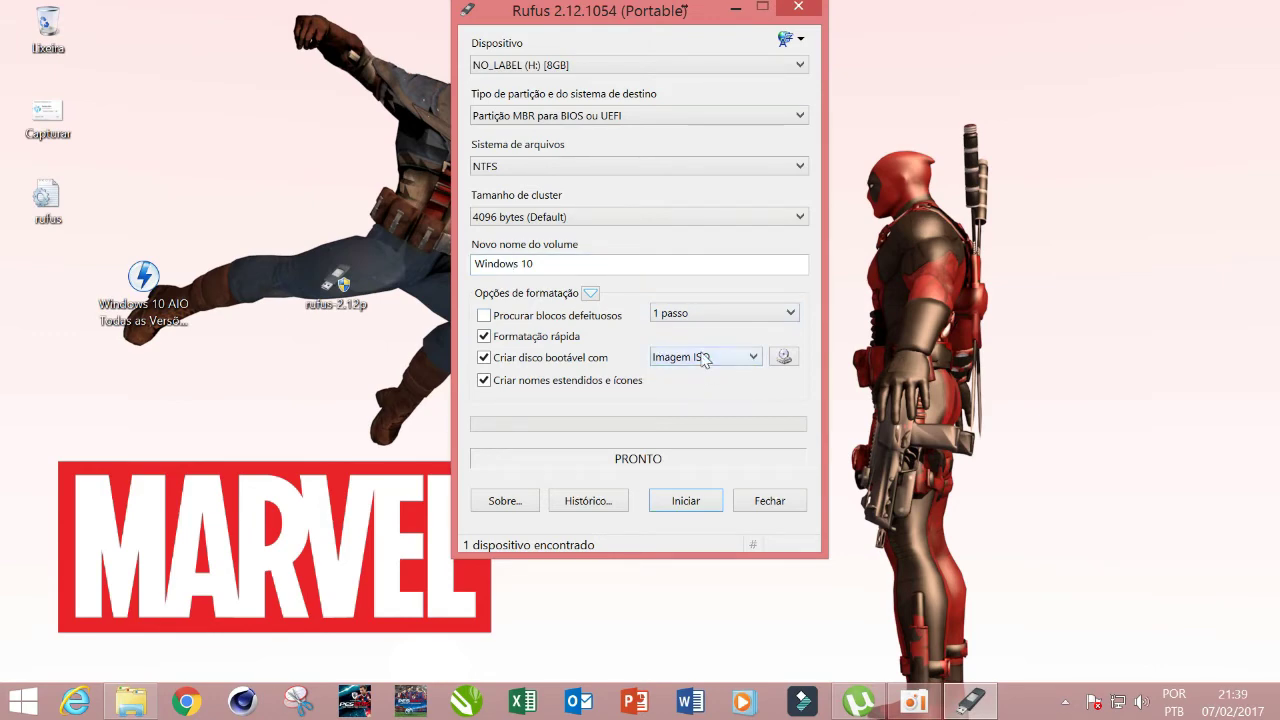
click(789, 357)
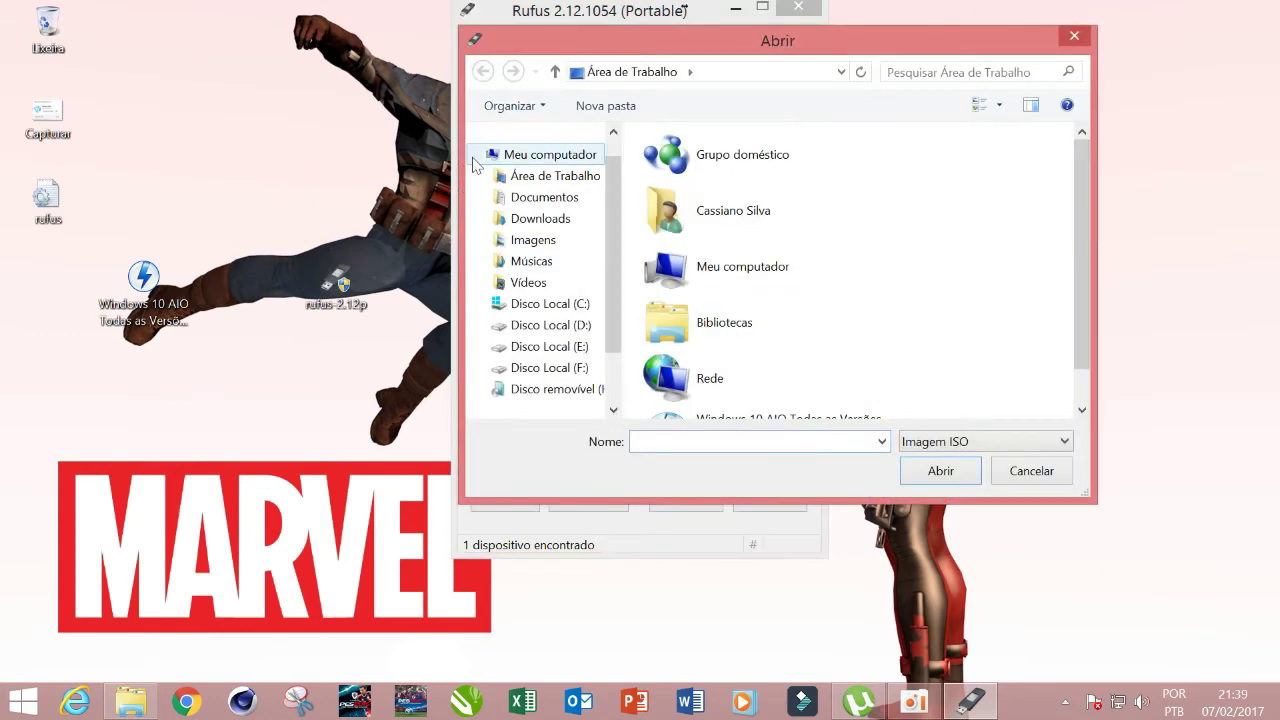
click(548, 176)
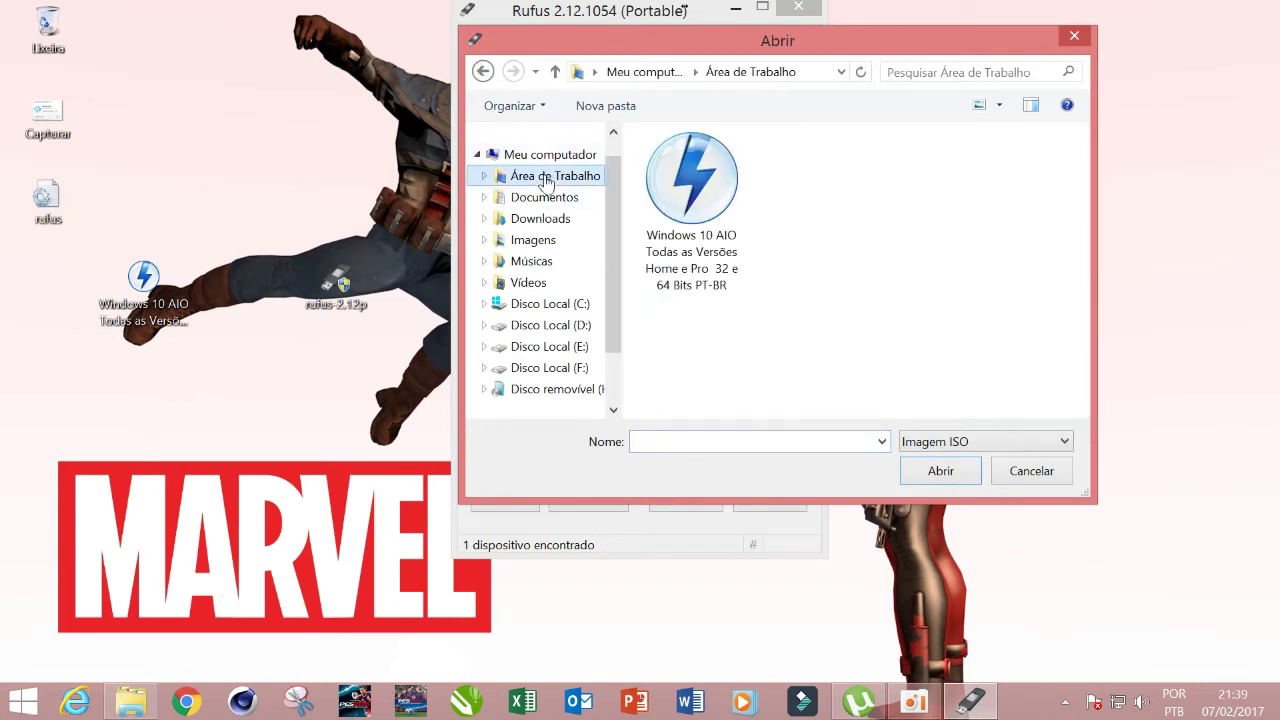
click(728, 233)
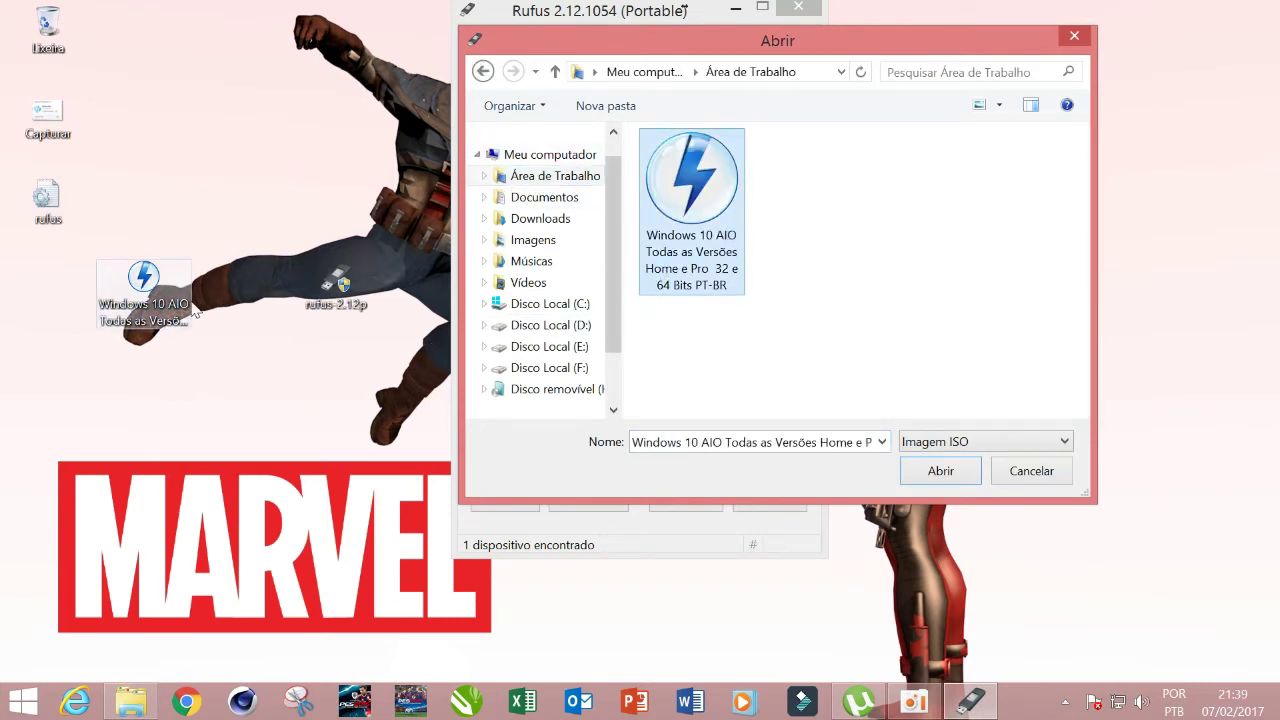
drag(155, 291, 252, 290)
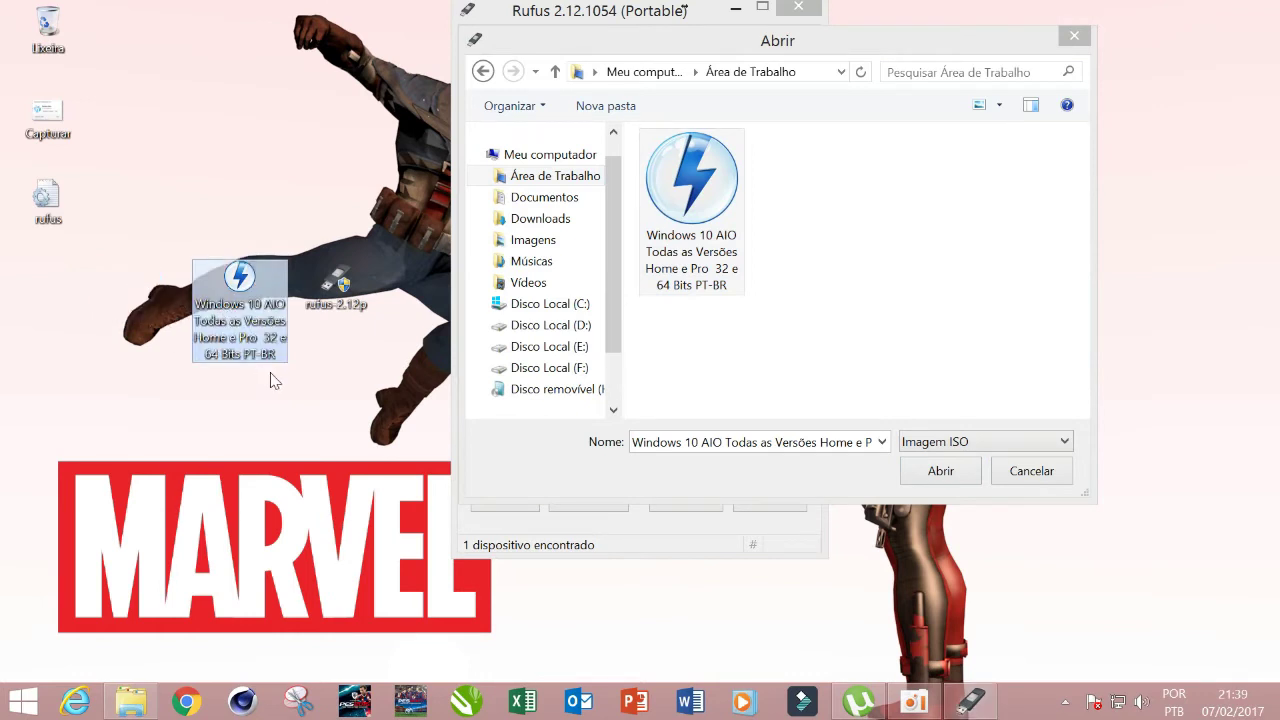
click(697, 220)
click(694, 213)
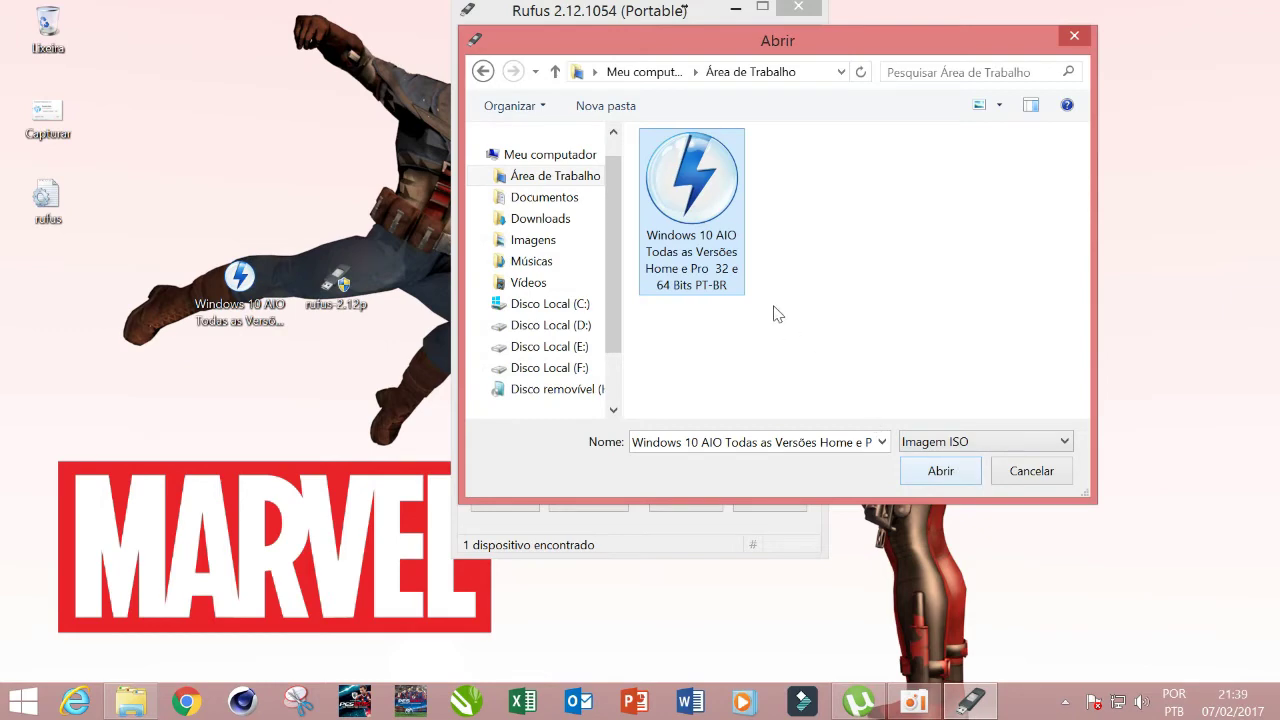
double_click(692, 234)
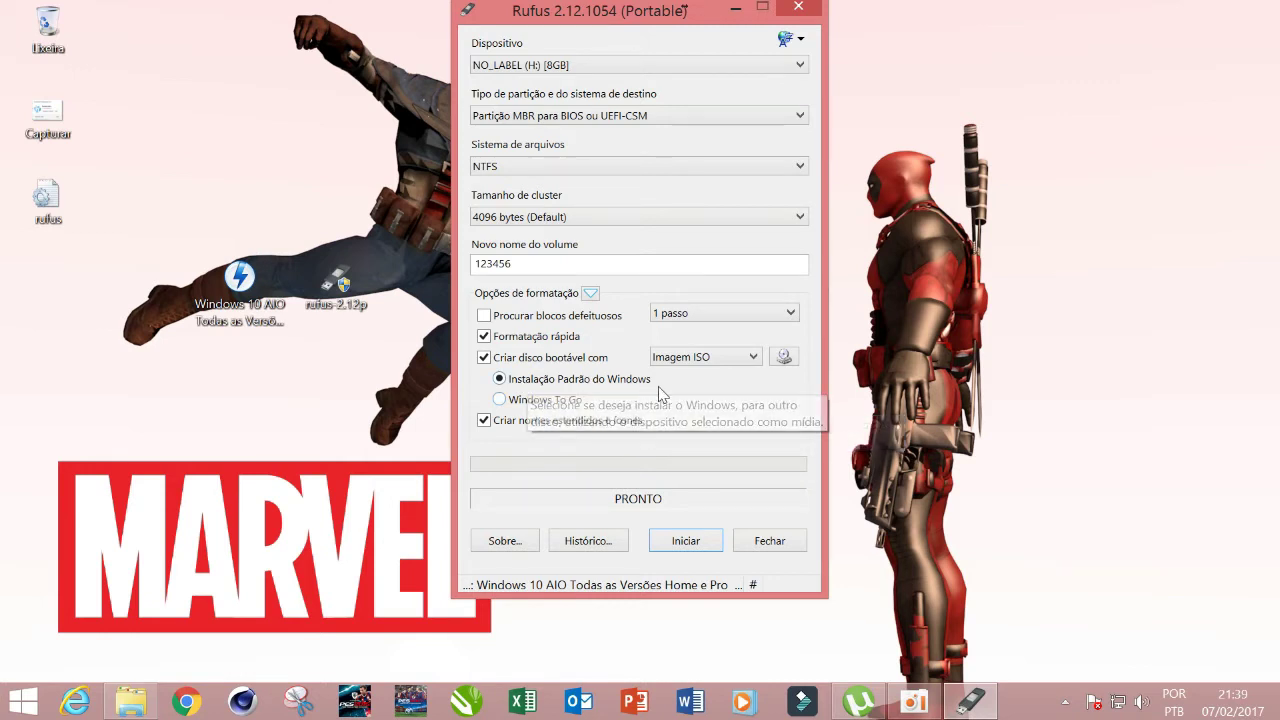
Choose the standard Windows installation and try to start writing the 8GB drive H:, accepting the erasure of its data.
click(555, 399)
click(553, 381)
click(565, 398)
click(562, 387)
click(686, 540)
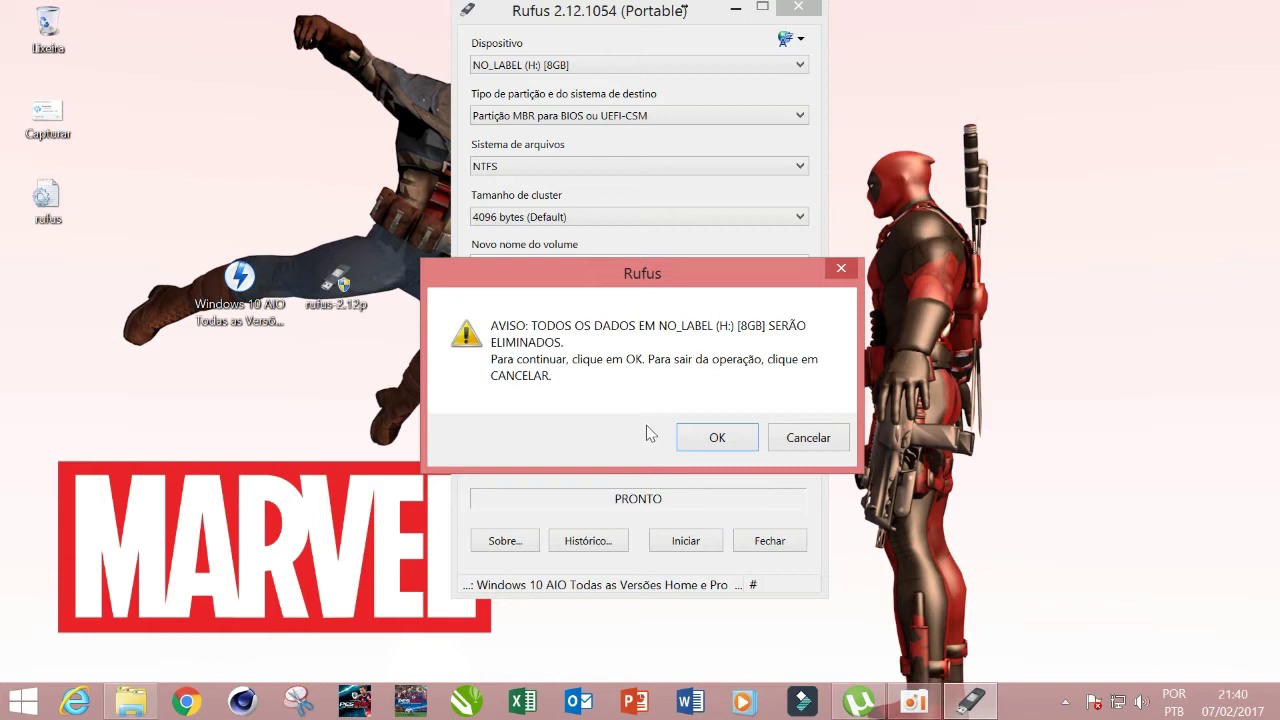
click(743, 441)
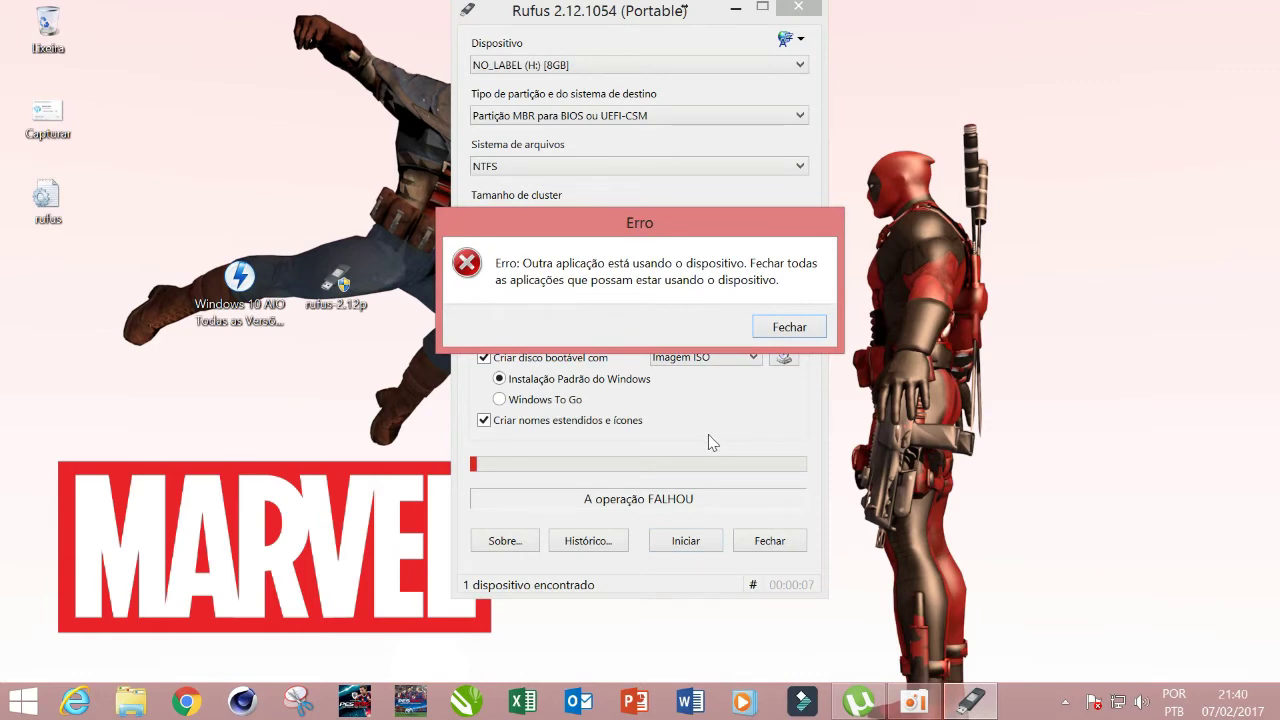
Quit the Andy OS application running in the background.
click(858, 702)
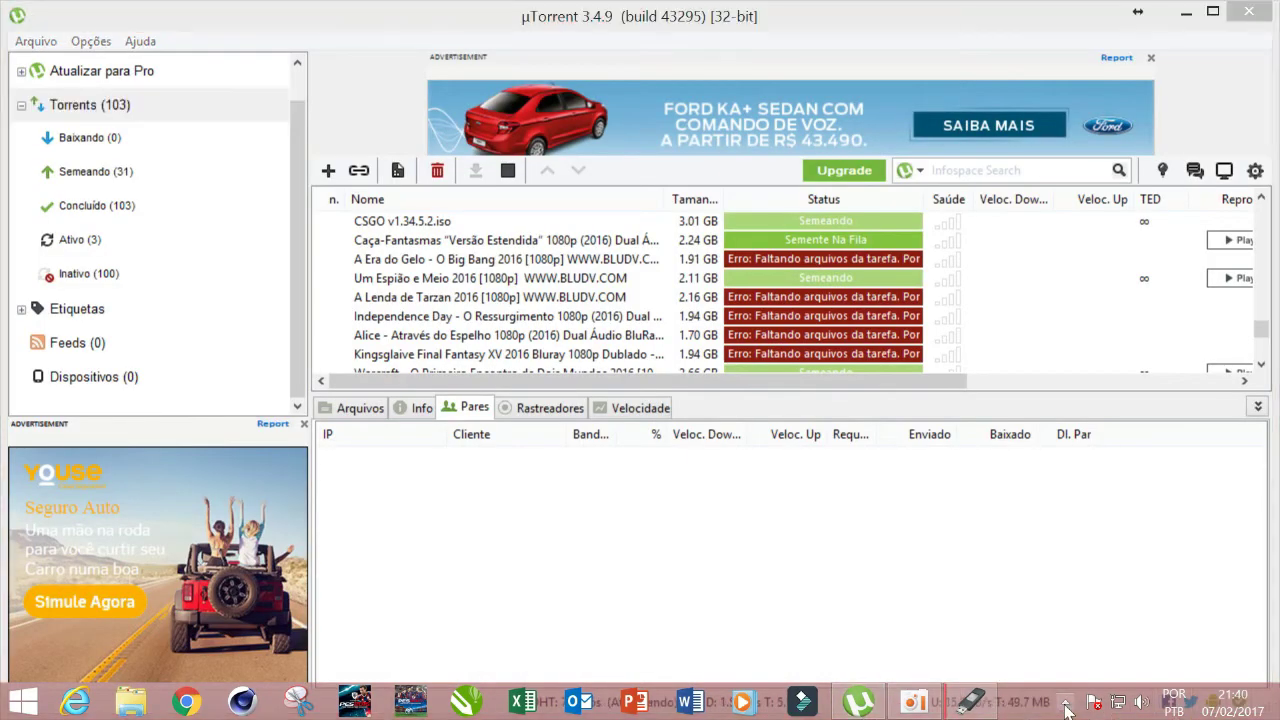
click(1066, 704)
click(1031, 548)
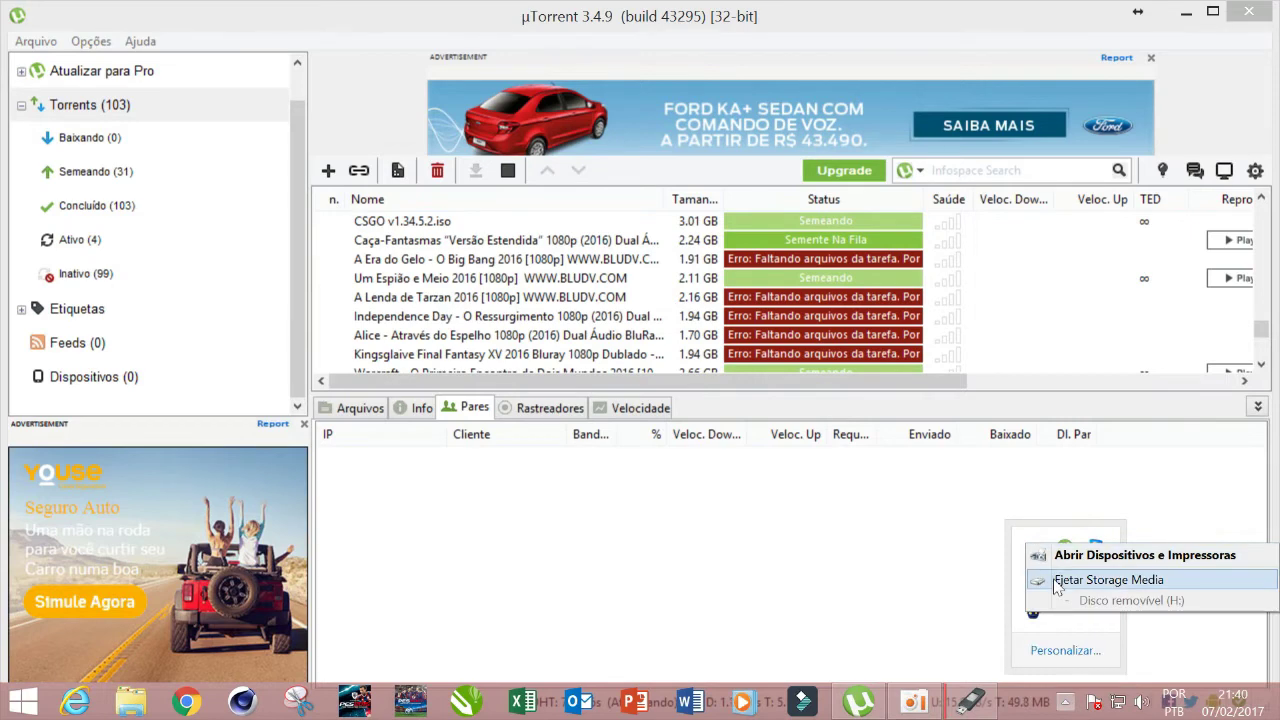
right_click(1036, 612)
right_click(1036, 612)
click(1066, 334)
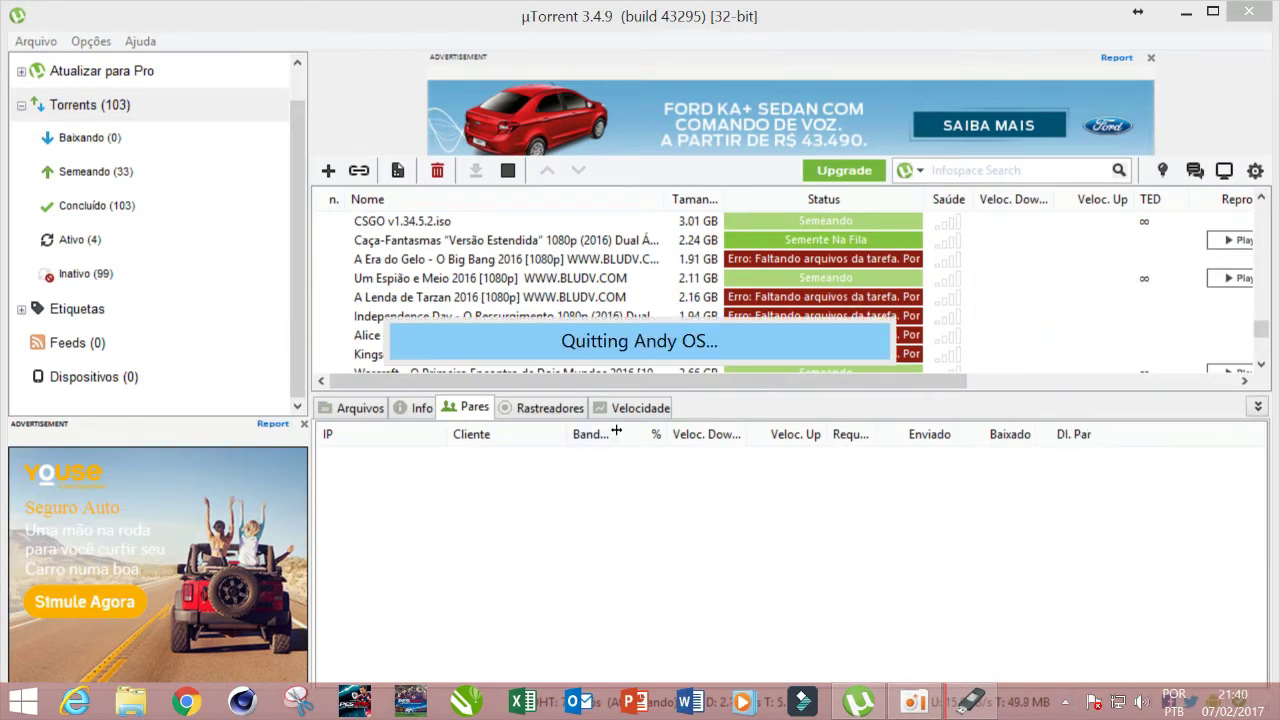
Close µTorrent to free the USB drive from other applications.
click(1066, 704)
right_click(1064, 545)
click(980, 520)
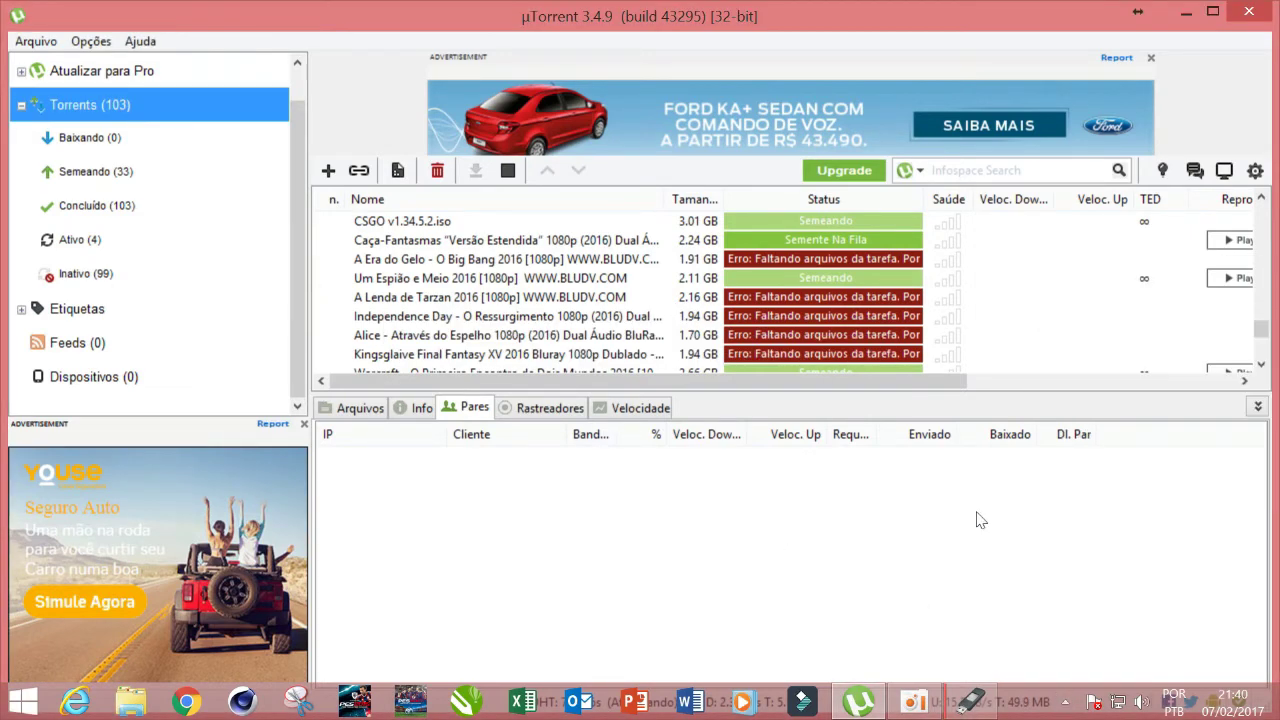
right_click(858, 703)
click(1033, 697)
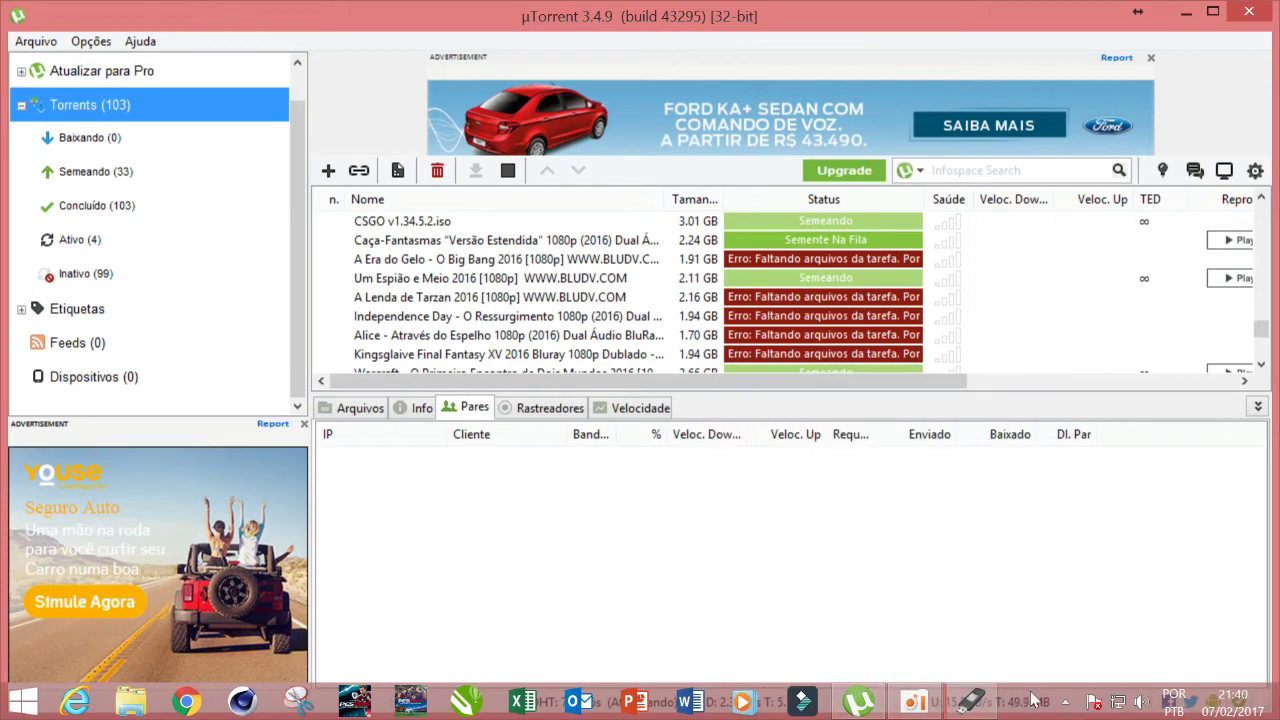
click(1249, 12)
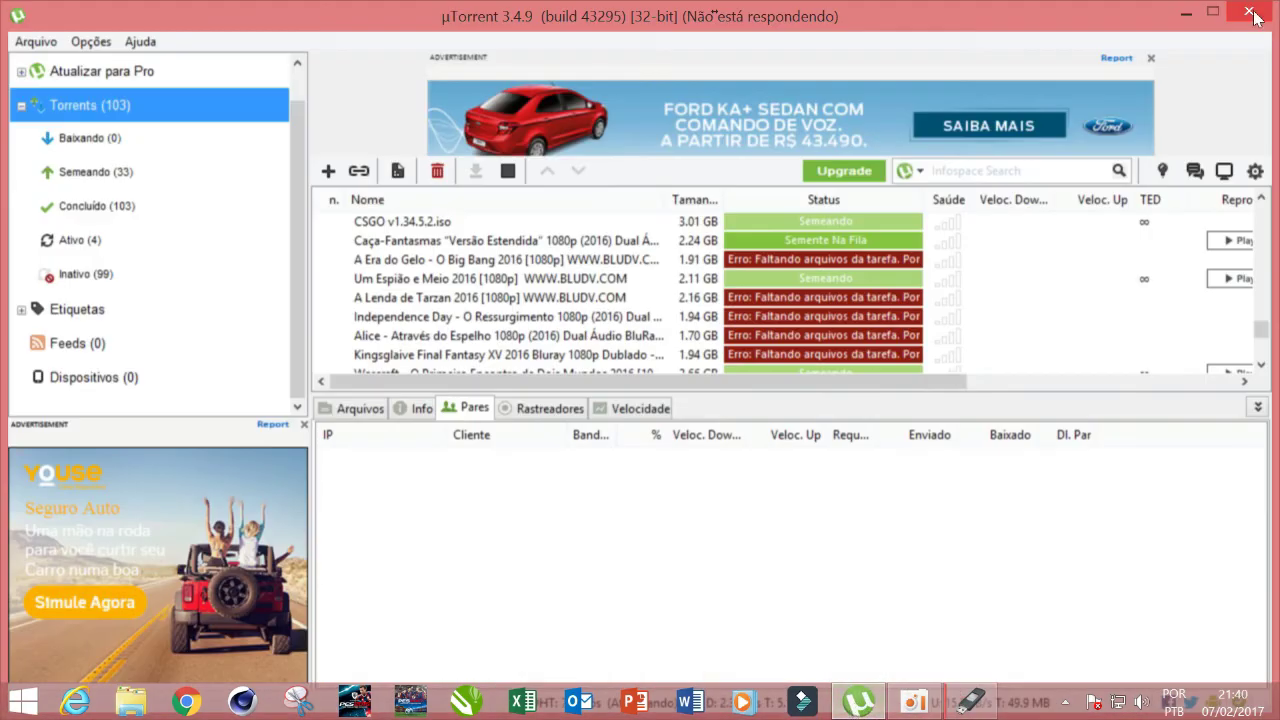
click(1250, 13)
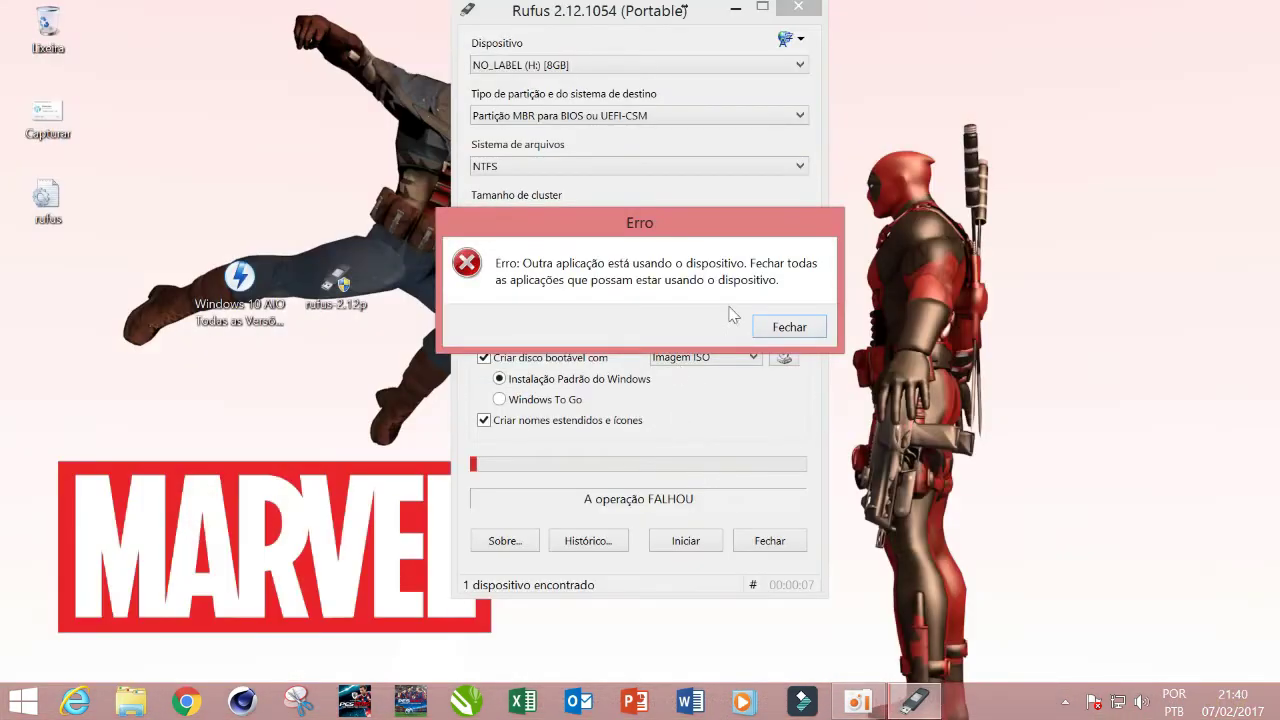
Dismiss the error and write the Windows 10 image to drive H:, accepting the data erasure, and close Rufus.
click(789, 327)
click(685, 540)
click(721, 439)
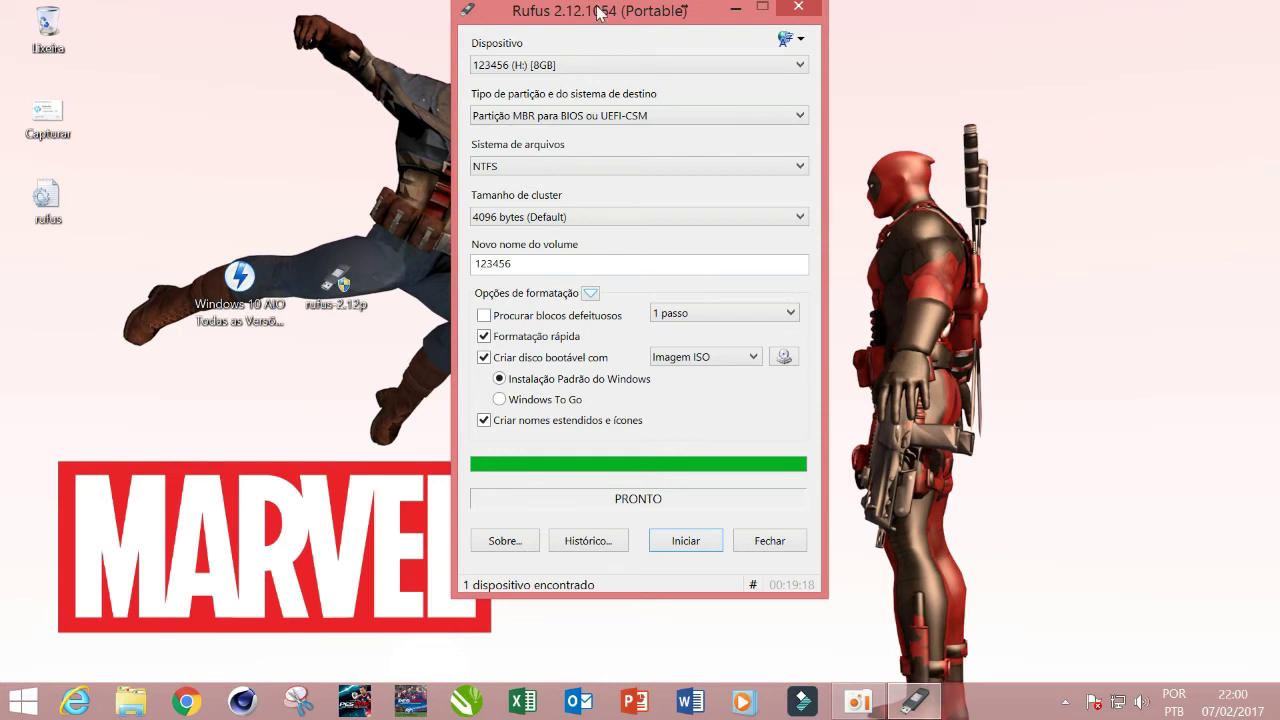
click(798, 8)
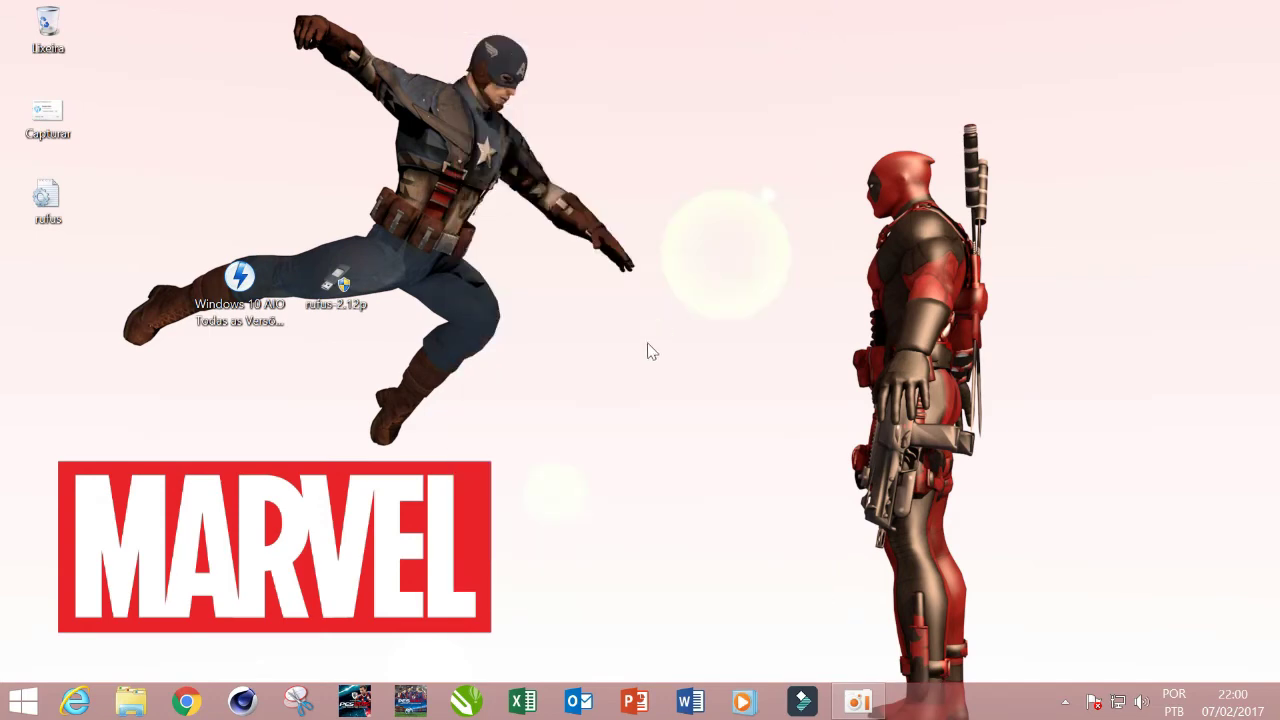
Switch to File Explorer and open the 123456 (H:) drive to examine the written installation files.
click(245, 490)
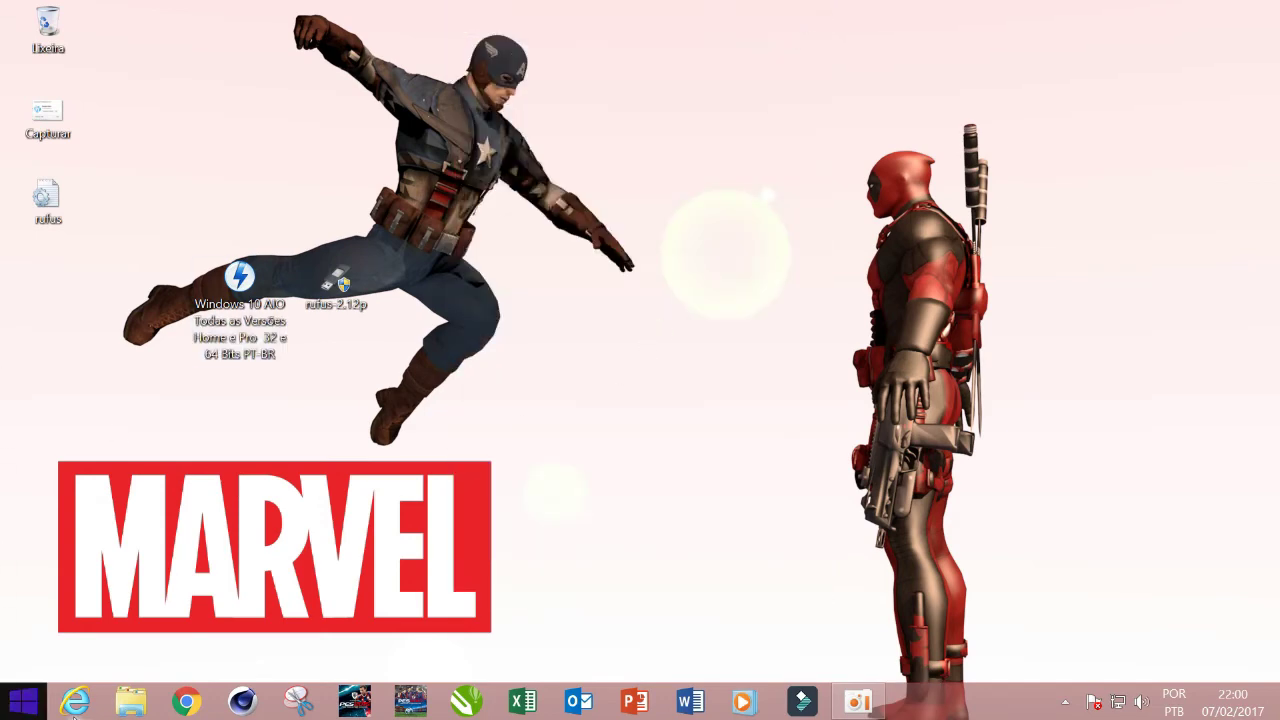
click(140, 698)
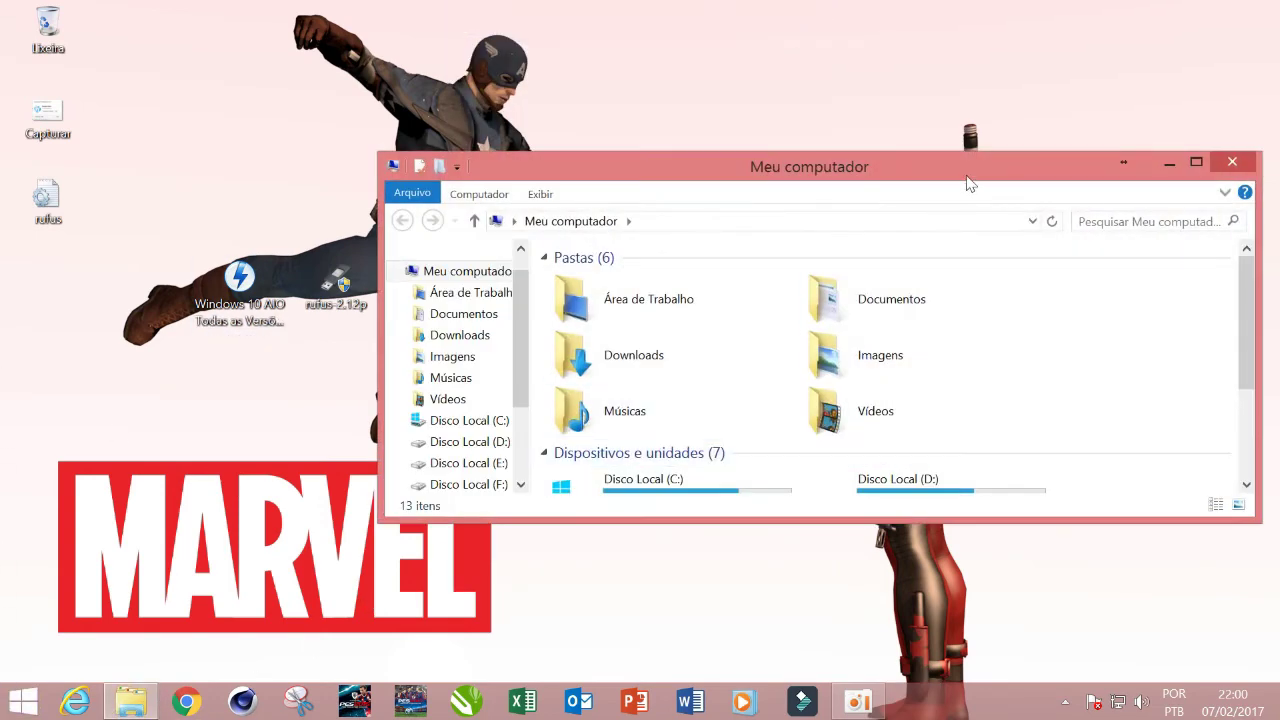
double_click(966, 180)
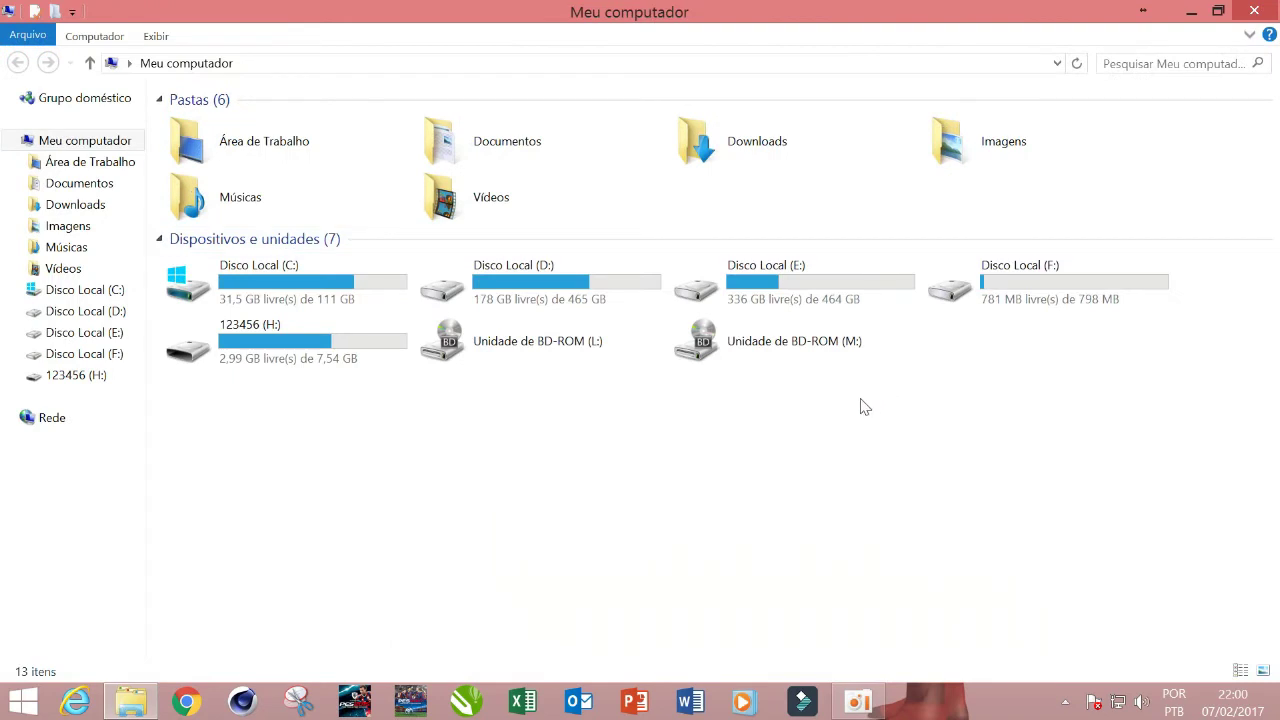
click(266, 350)
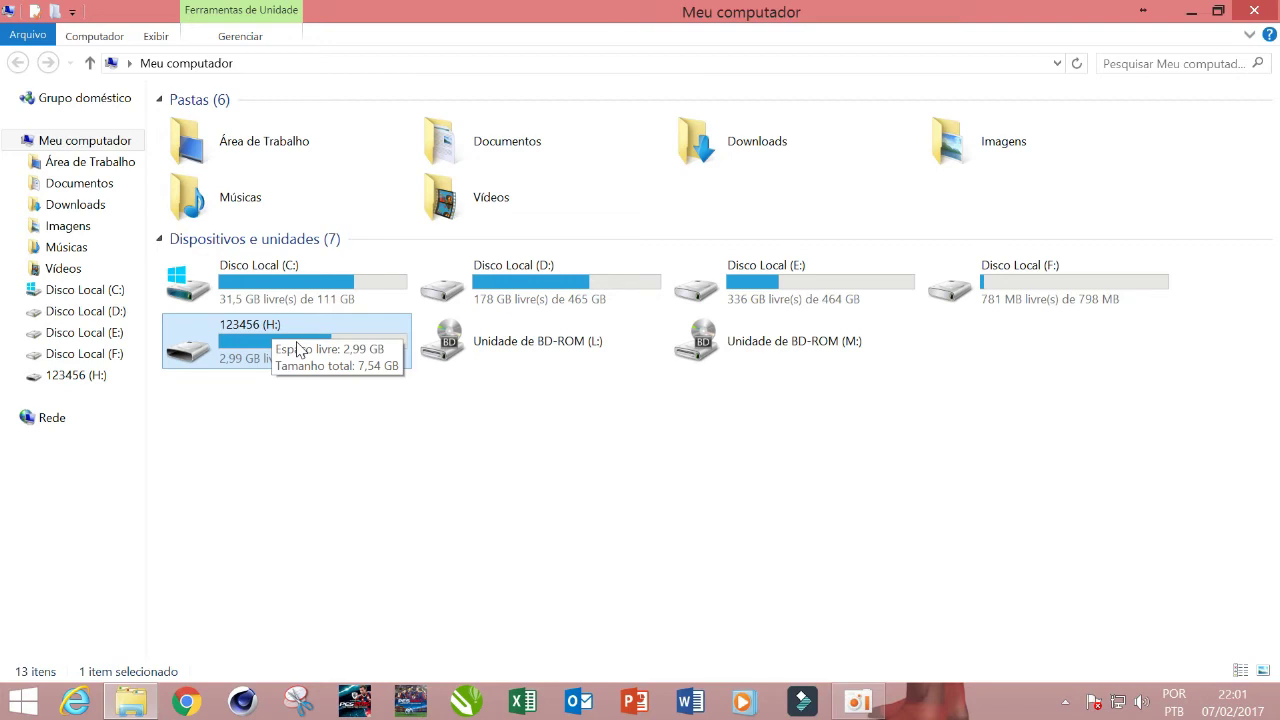
double_click(227, 342)
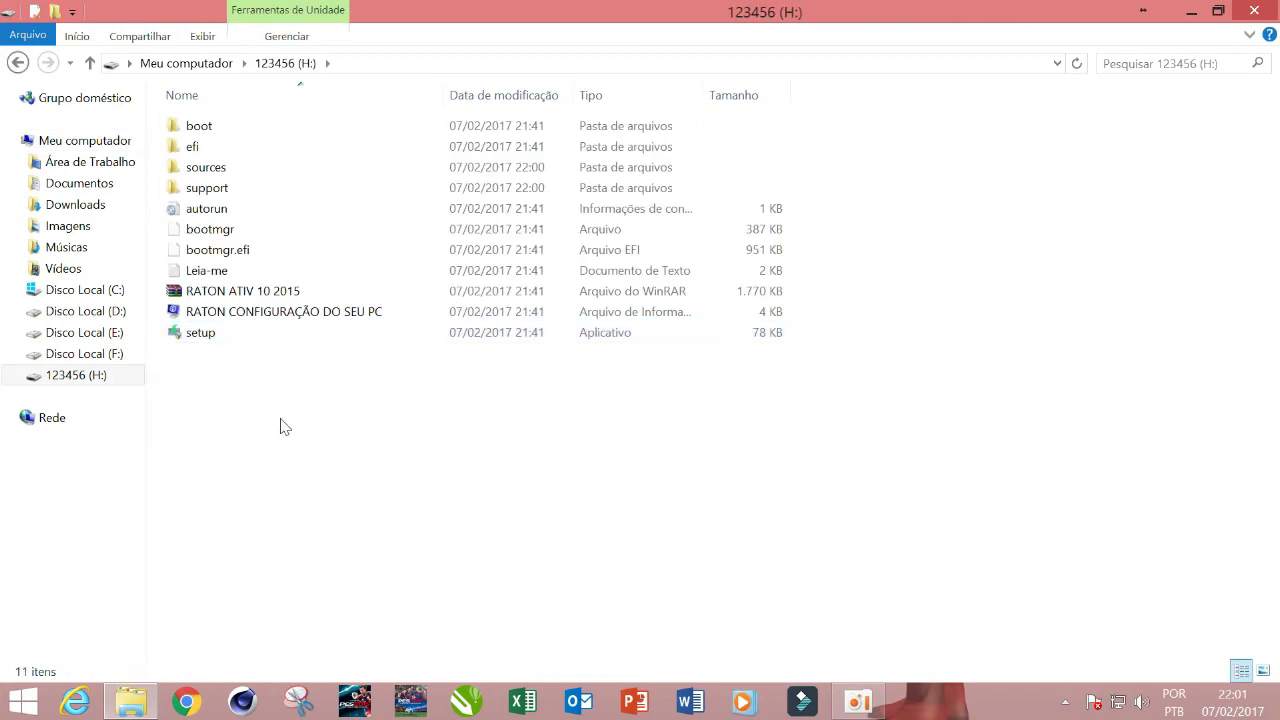
Try to run the setup application from the 123456 (H:) drive, and close the drive's window.
click(257, 334)
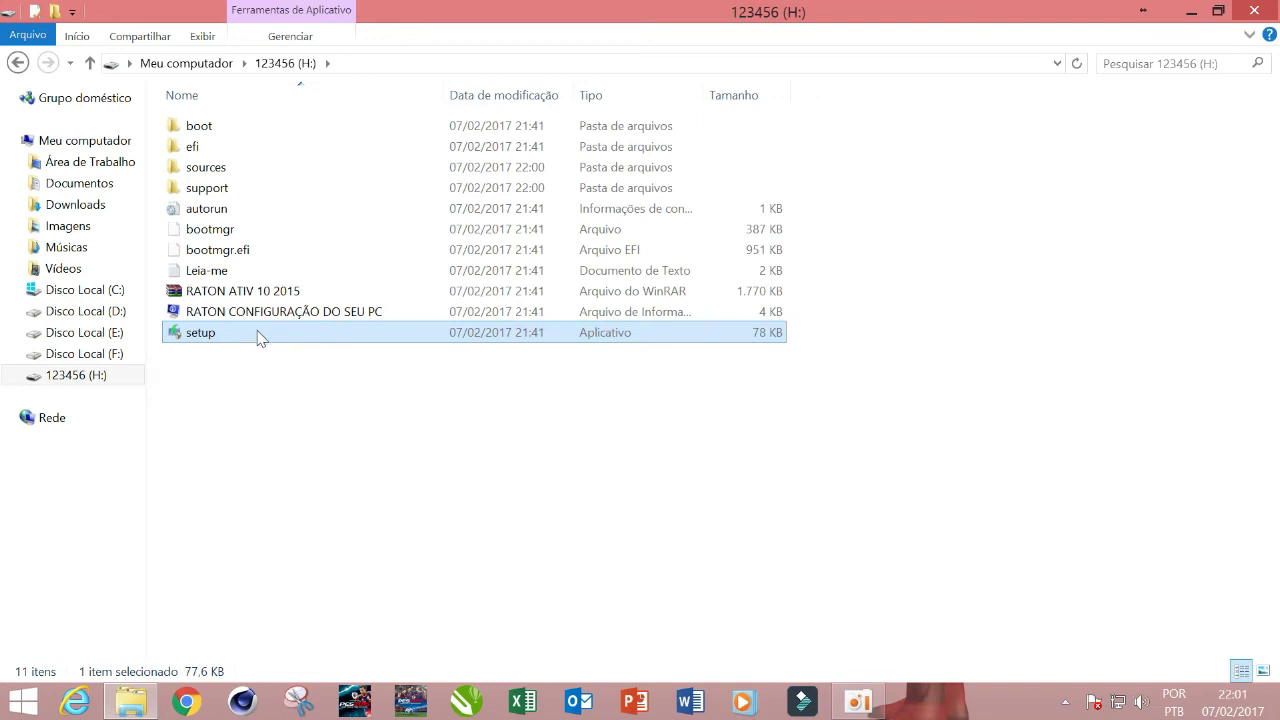
double_click(251, 337)
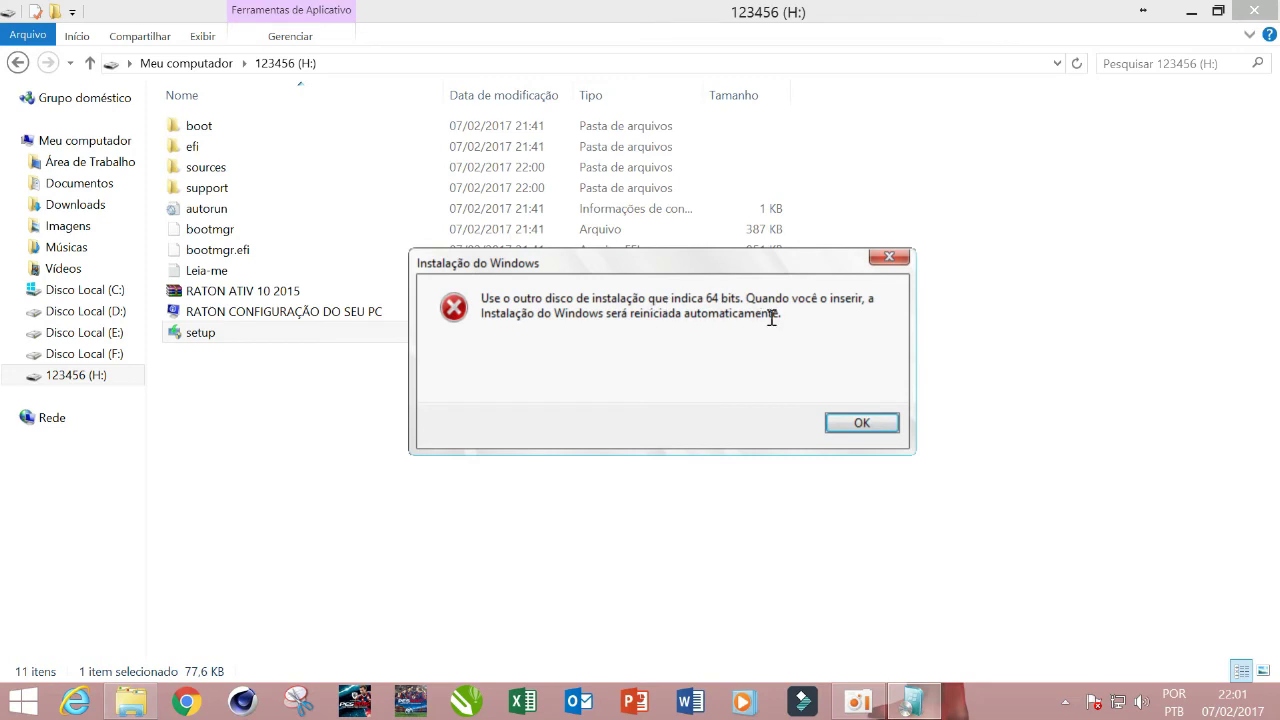
click(851, 421)
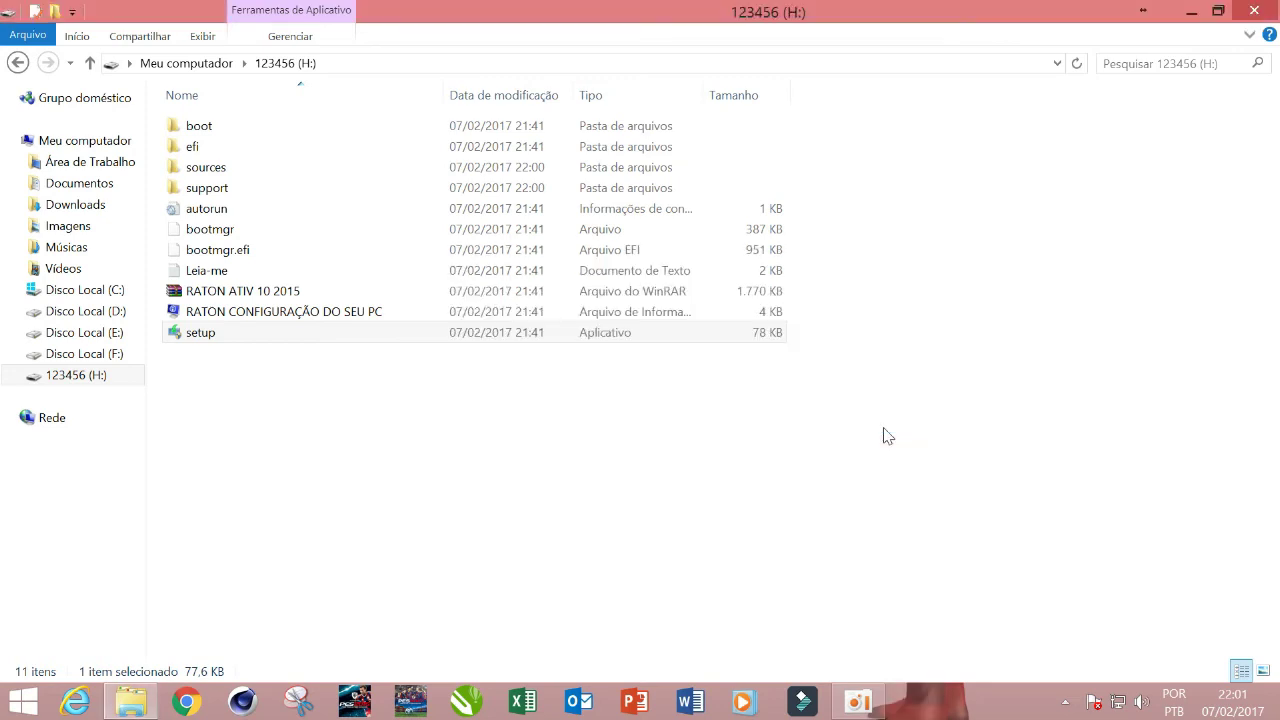
click(883, 436)
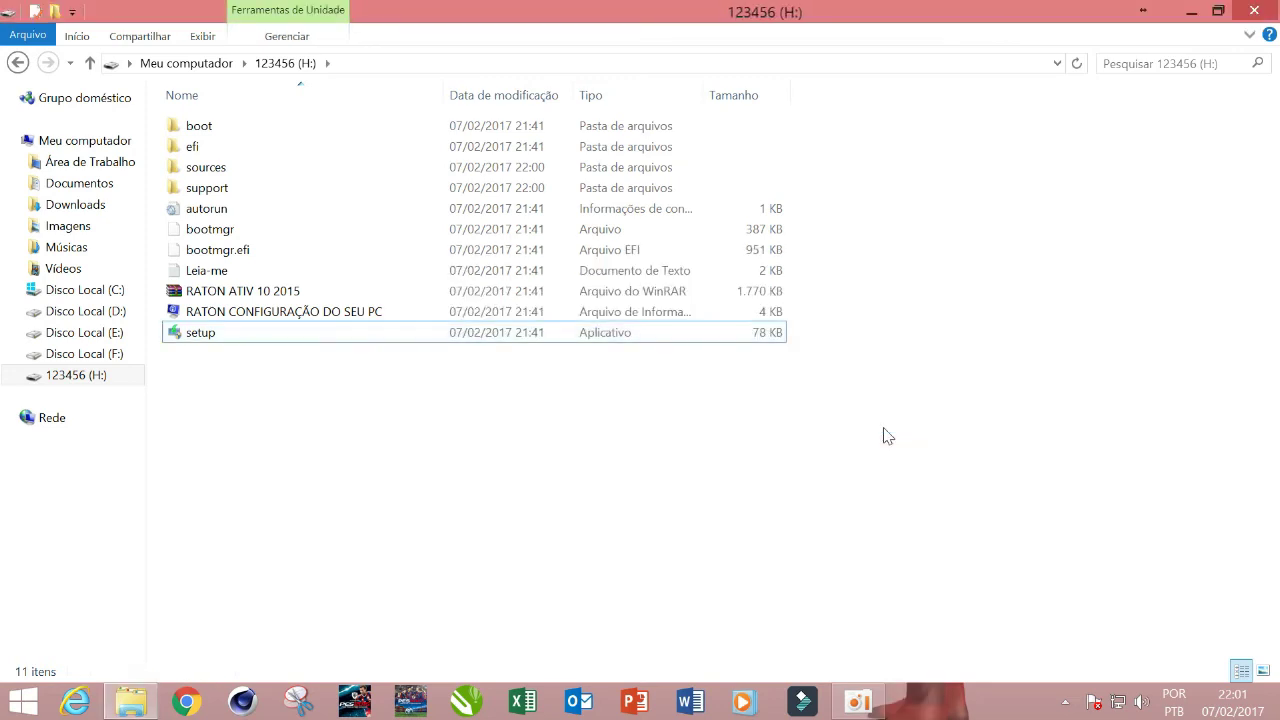
click(1275, 13)
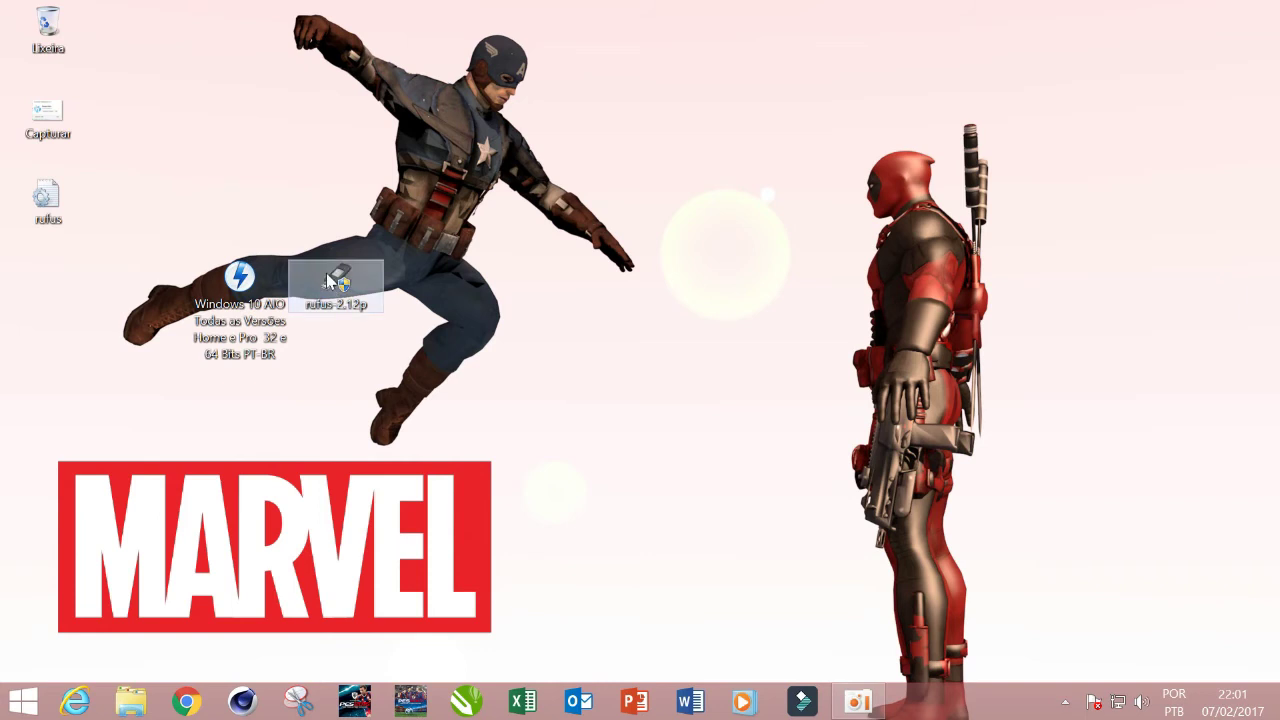
mouse_move(337, 280)
mouse_down()
mouse_move(491, 360)
mouse_move(543, 333)
mouse_move(533, 374)
mouse_move(603, 364)
mouse_move(533, 307)
mouse_move(751, 401)
mouse_move(683, 463)
mouse_move(685, 319)
mouse_move(258, 305)
mouse_move(340, 290)
mouse_up()
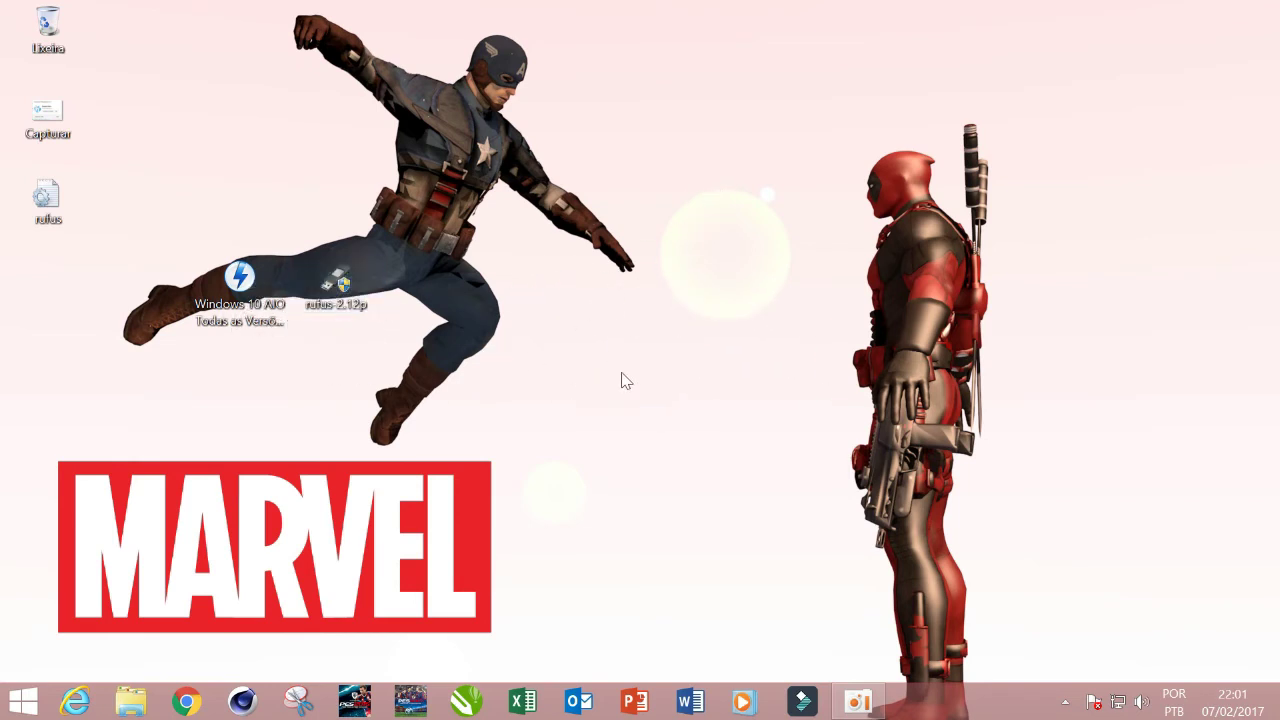